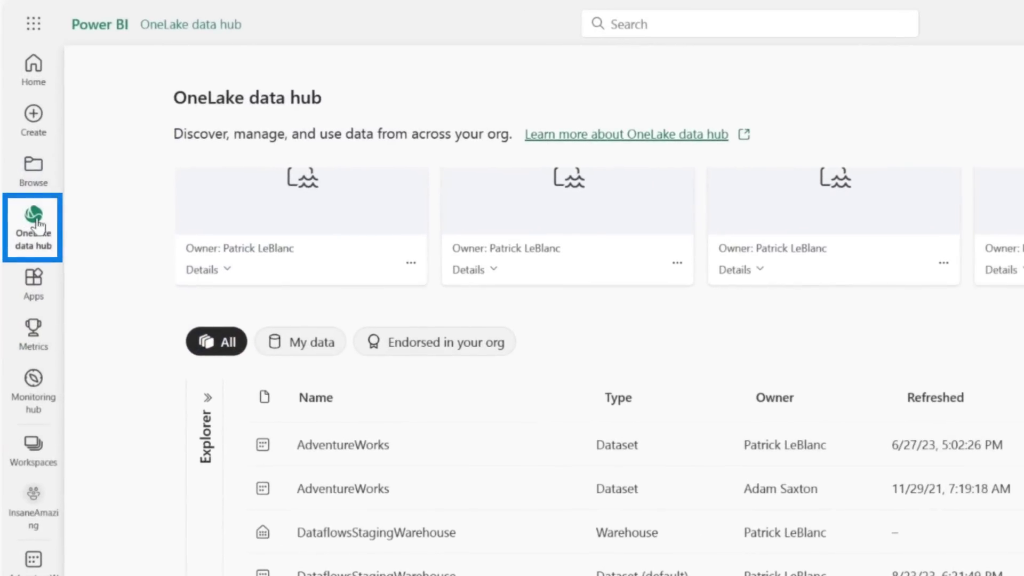
# - Open the AdventureWorks dataset in the InsaneAmazing workspace and create a paginated report from it
pyautogui.moveTo(570, 450)
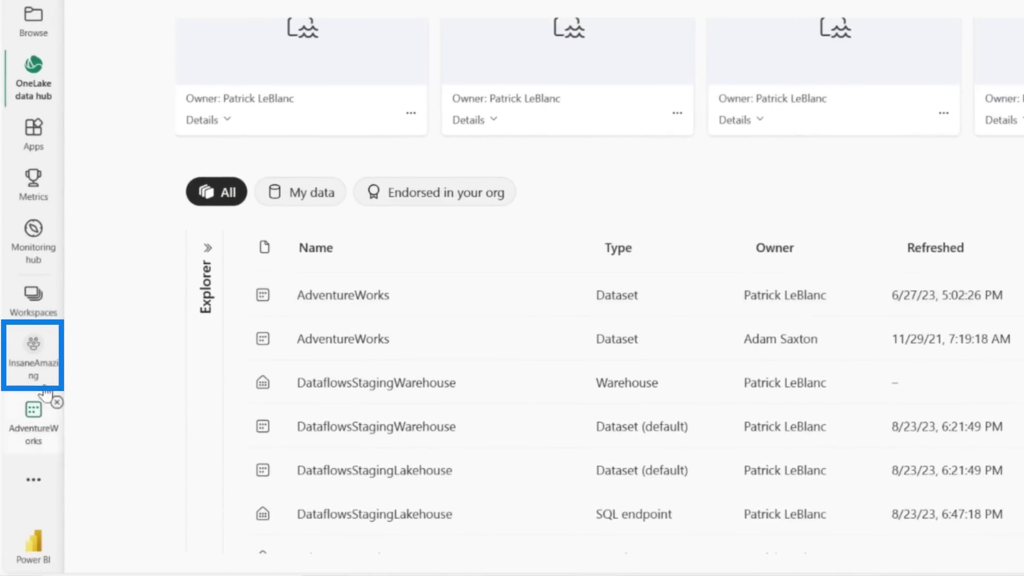
pyautogui.click(34, 347)
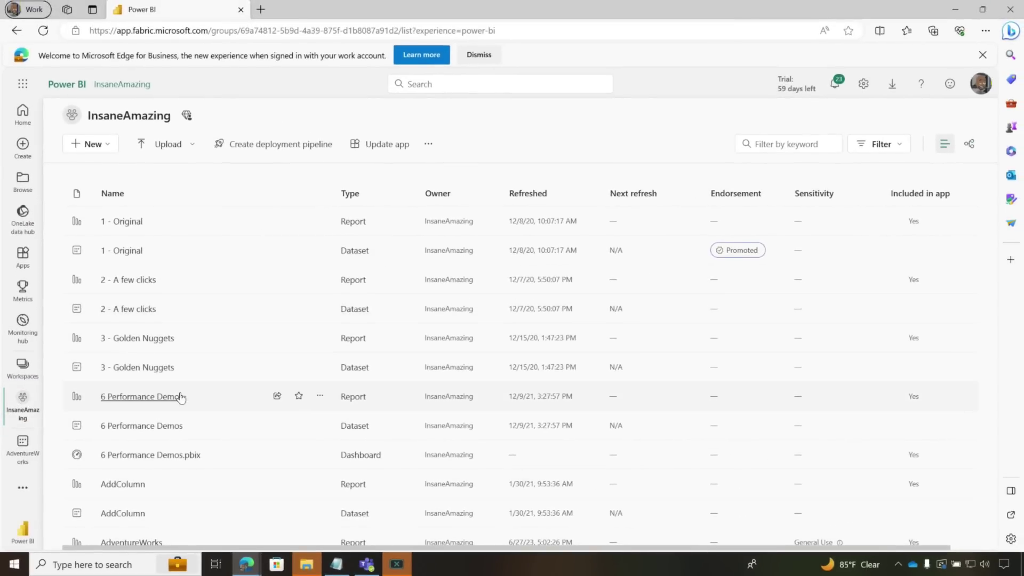
pyautogui.scroll(-4, 181, 398)
pyautogui.click(320, 368)
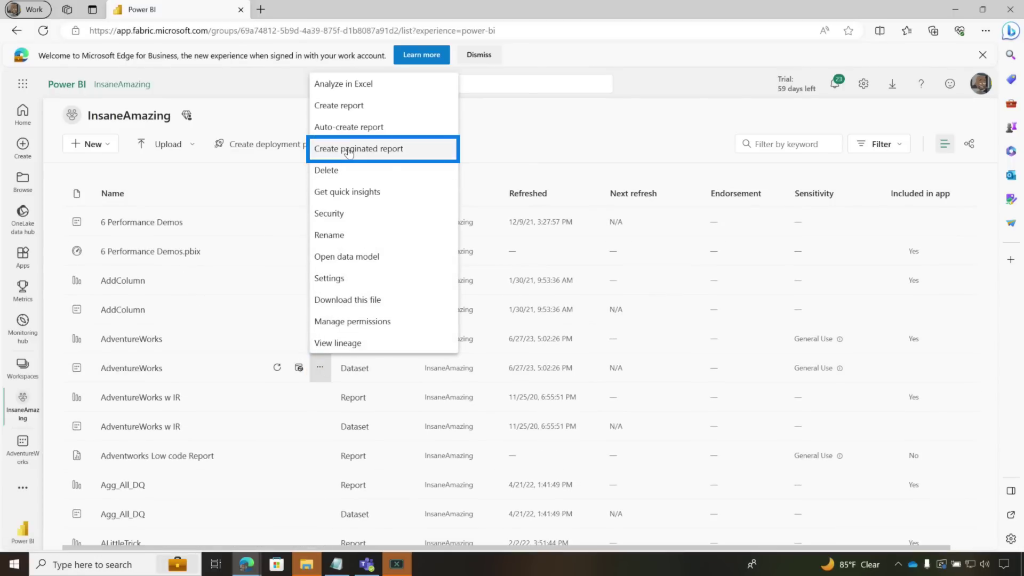
pyautogui.click(206, 359)
pyautogui.click(145, 368)
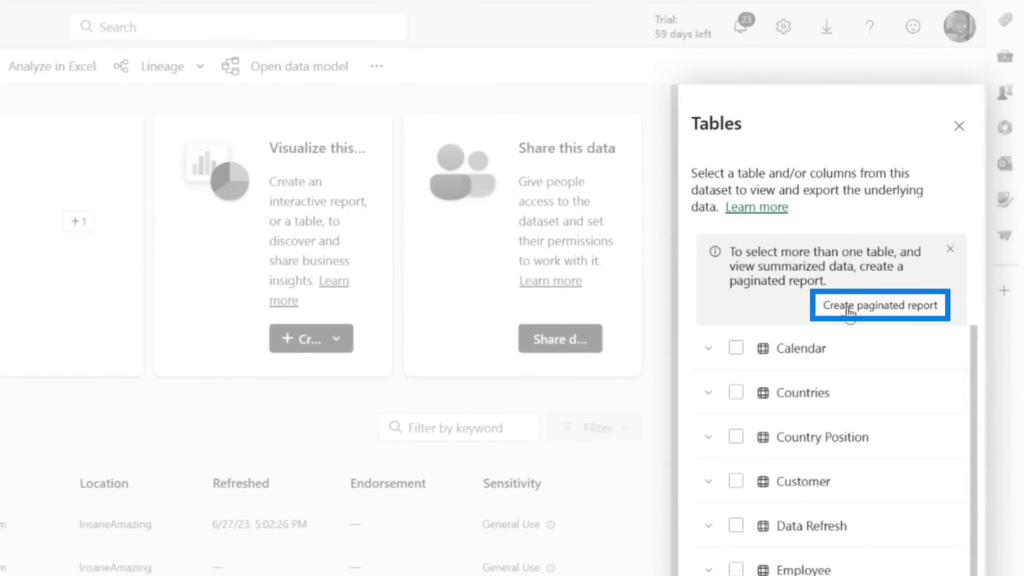
pyautogui.click(959, 127)
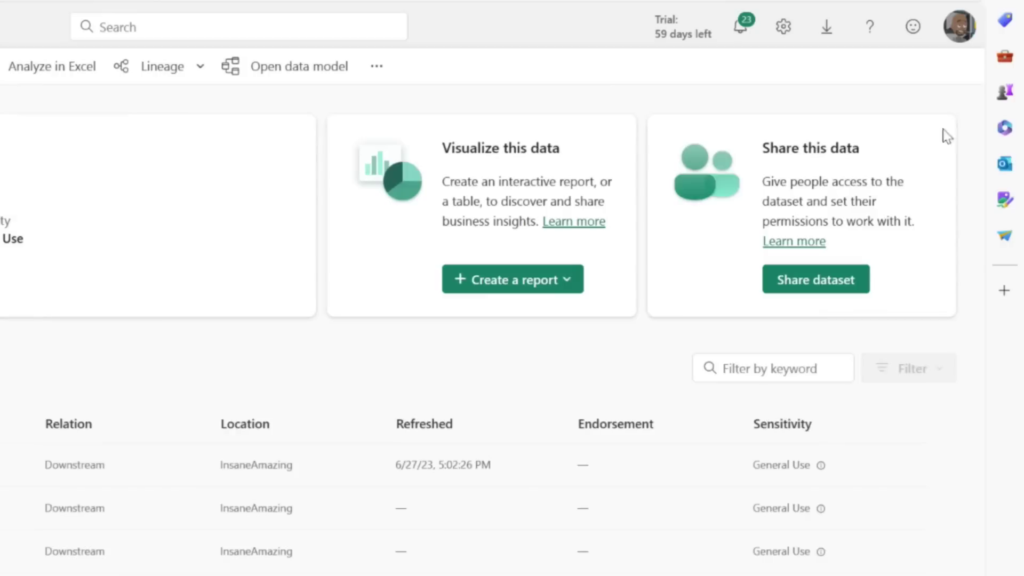
pyautogui.click(577, 279)
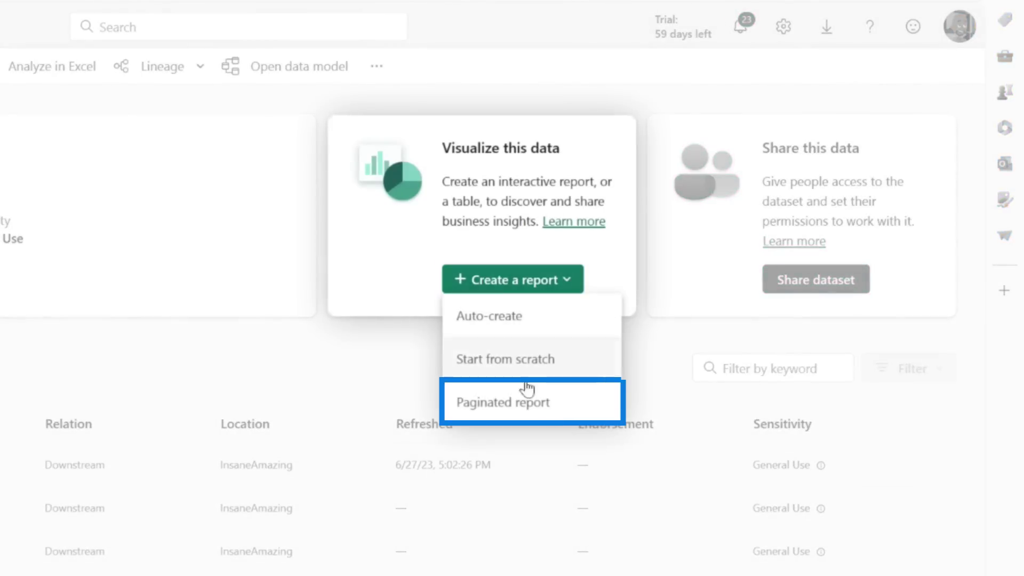
pyautogui.click(510, 406)
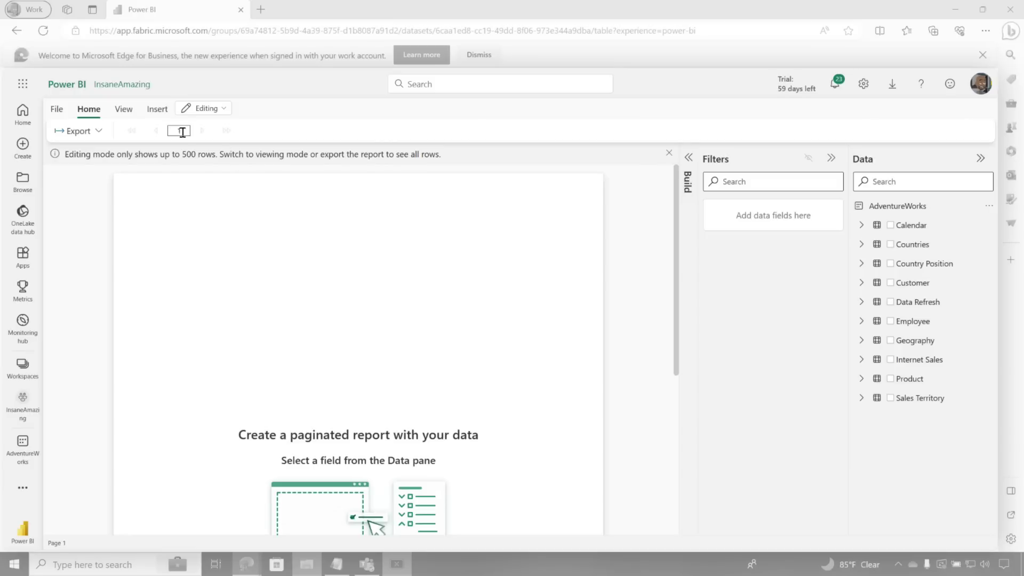
# - Insert the Adventure Works logo from its web address and move it to the page's top-right
pyautogui.click(124, 109)
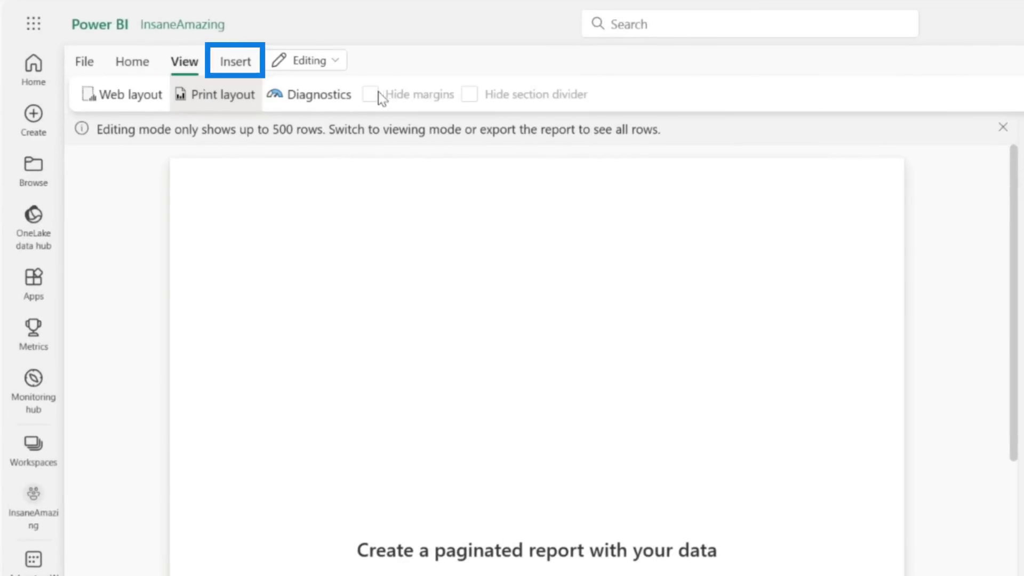
pyautogui.click(233, 64)
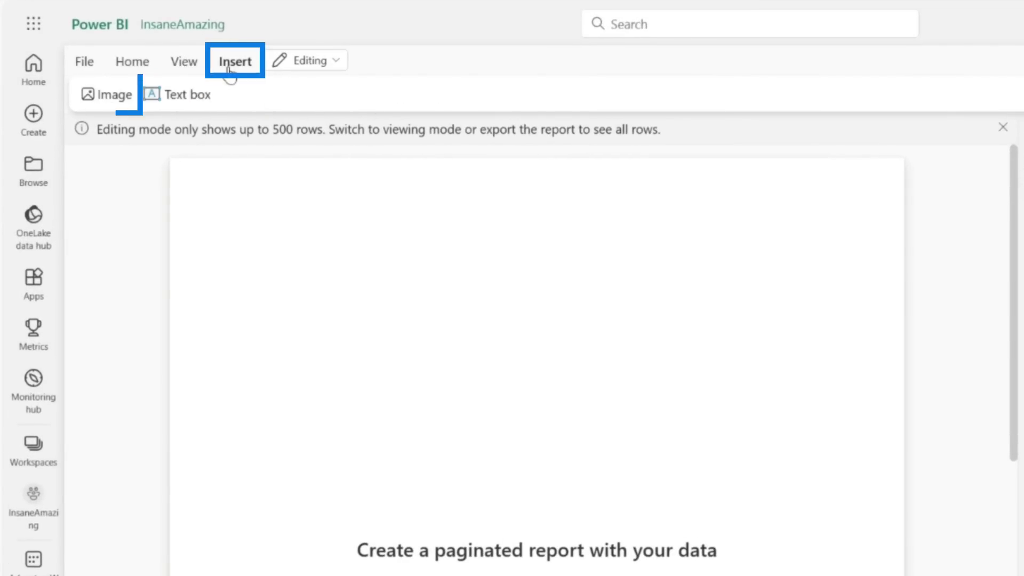
pyautogui.click(123, 113)
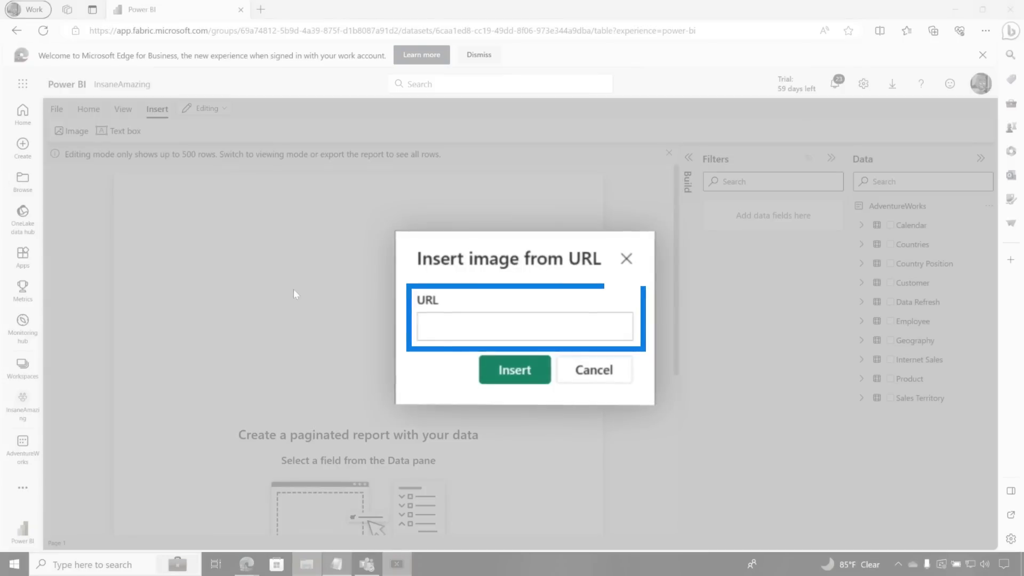
pyautogui.click(462, 333)
pyautogui.hotkey('ctrl', 'v')
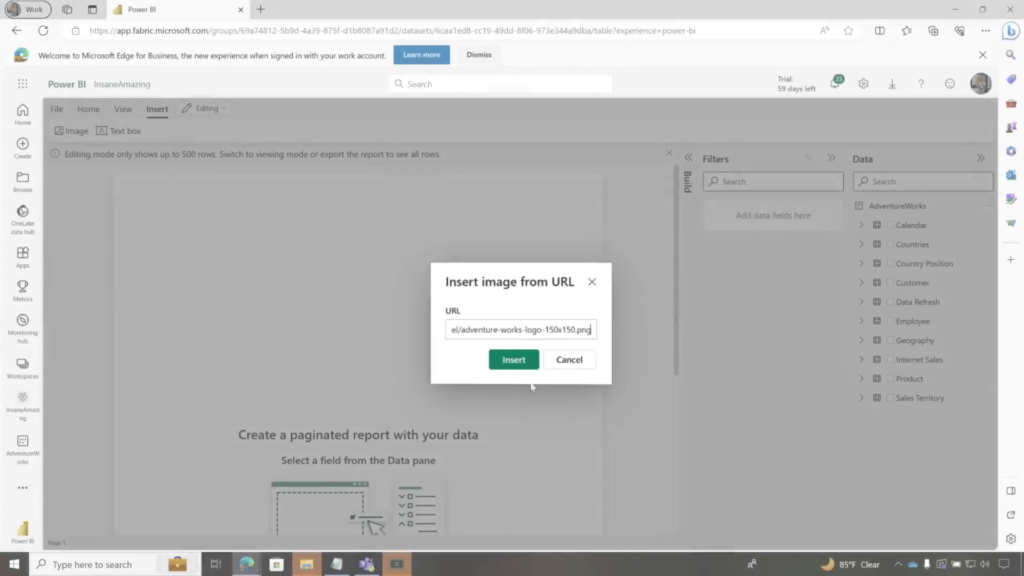
pyautogui.click(515, 369)
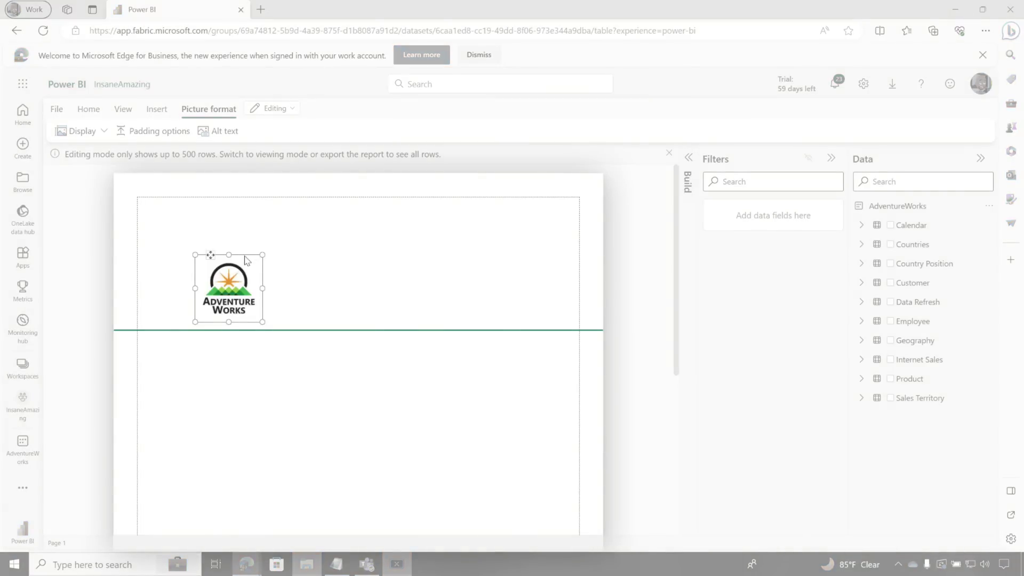
pyautogui.click(220, 269)
pyautogui.moveTo(212, 256); pyautogui.dragTo(516, 212)
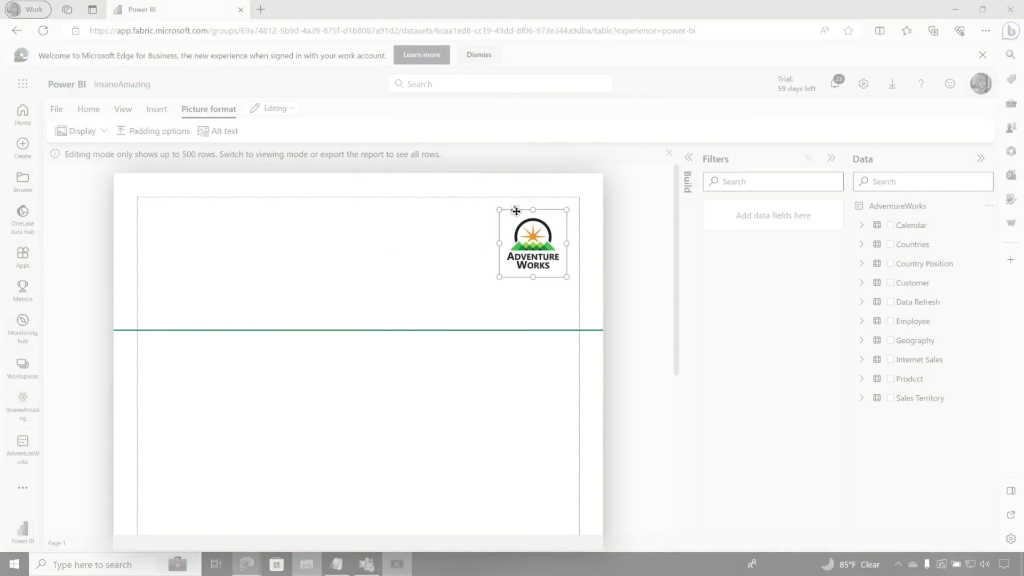
# - Raise the header section divider to make the report header shorter
pyautogui.click(129, 112)
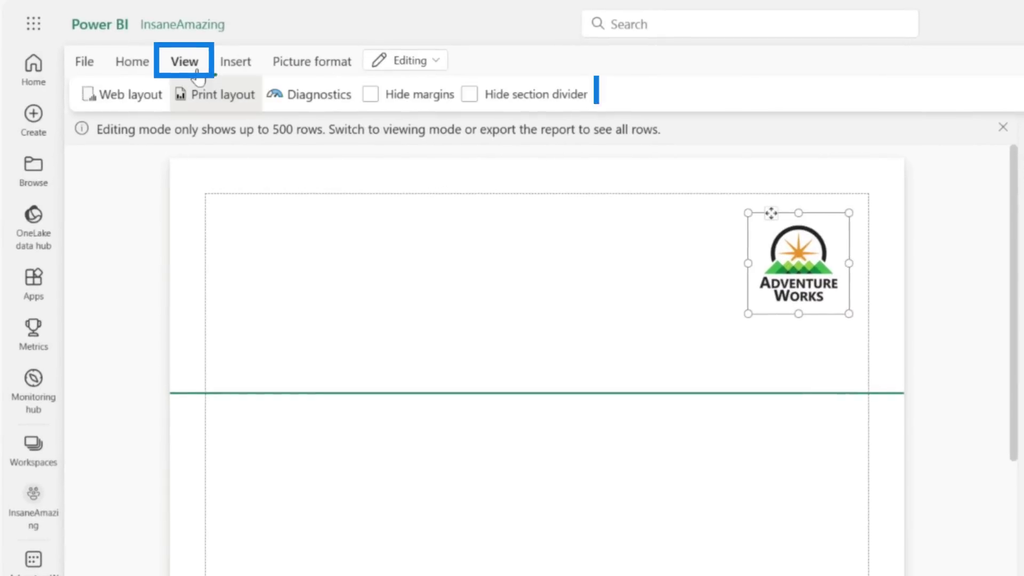
pyautogui.click(470, 95)
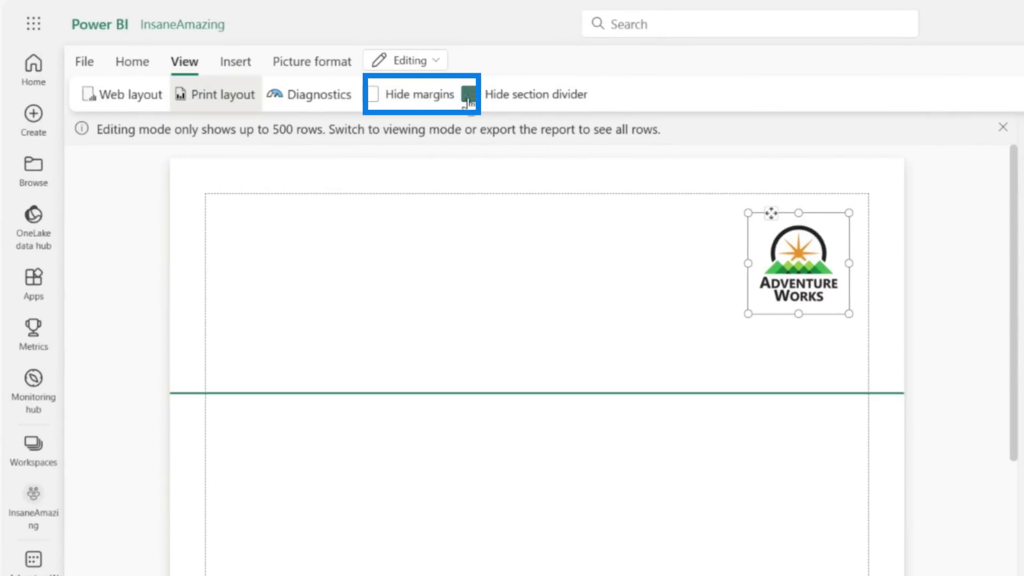
pyautogui.click(373, 96)
pyautogui.click(379, 98)
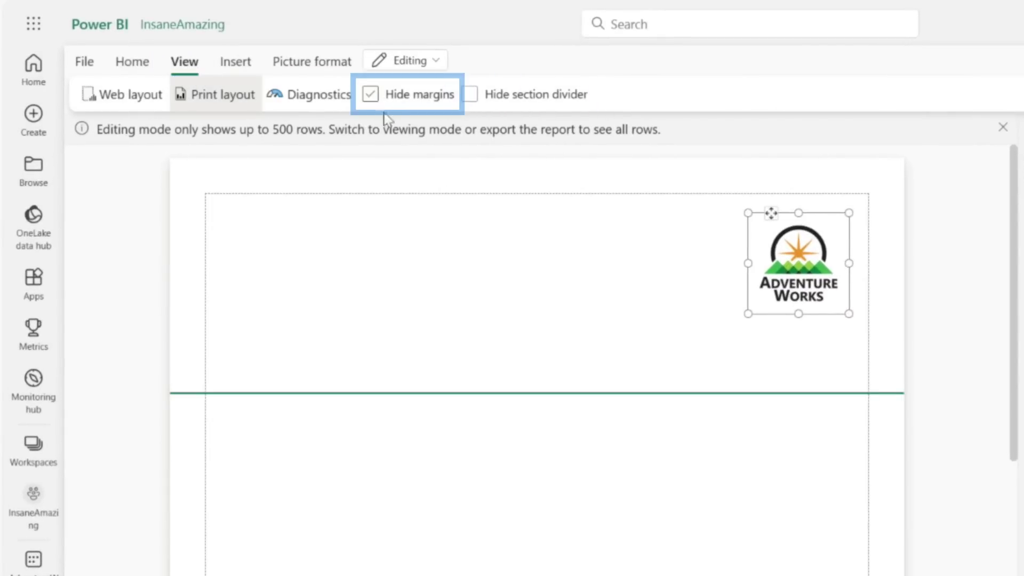
pyautogui.moveTo(601, 393); pyautogui.dragTo(617, 334)
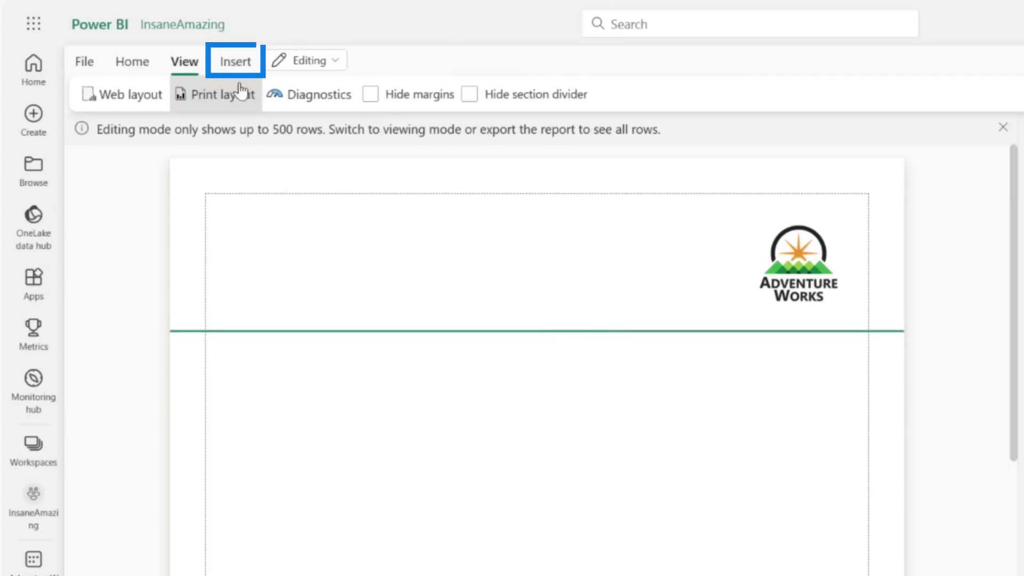
pyautogui.click(232, 64)
# - Add a text box titled 'AdventureWorks Annual Sales Report' in bold at 22 pt
pyautogui.click(192, 99)
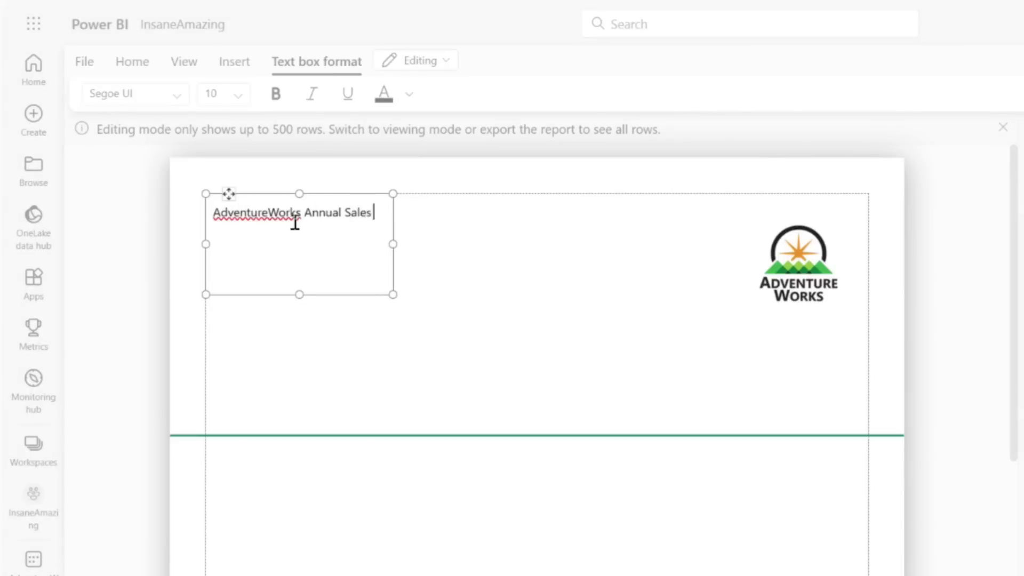
pyautogui.click(400, 267)
pyautogui.click(364, 261)
pyautogui.click(276, 93)
pyautogui.click(239, 95)
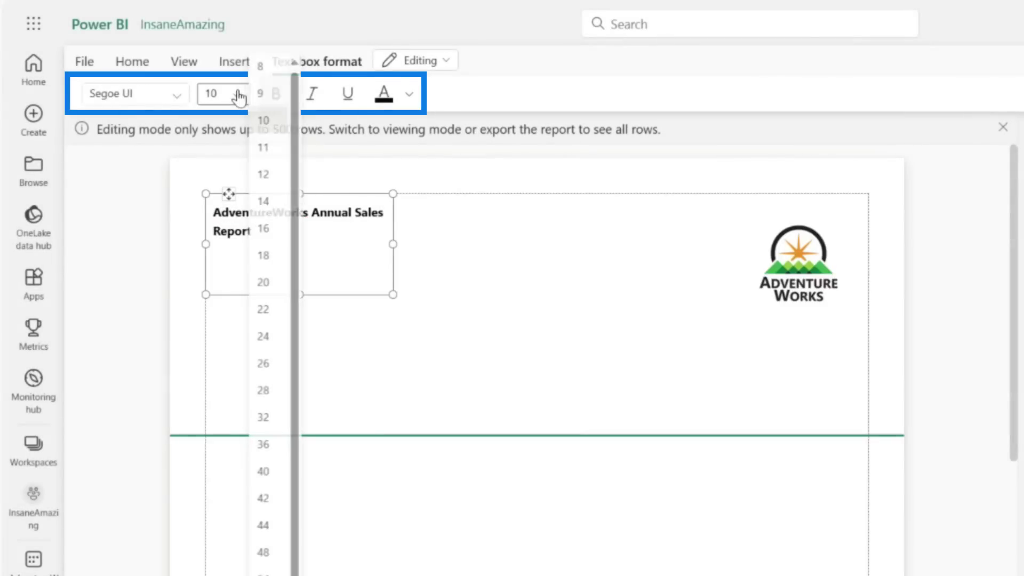
pyautogui.click(270, 314)
# - Widen the title box to one line, place it beside the logo, and shorten the header
pyautogui.moveTo(393, 293); pyautogui.dragTo(724, 272)
pyautogui.moveTo(233, 200); pyautogui.dragTo(251, 230)
pyautogui.moveTo(406, 377); pyautogui.dragTo(406, 319)
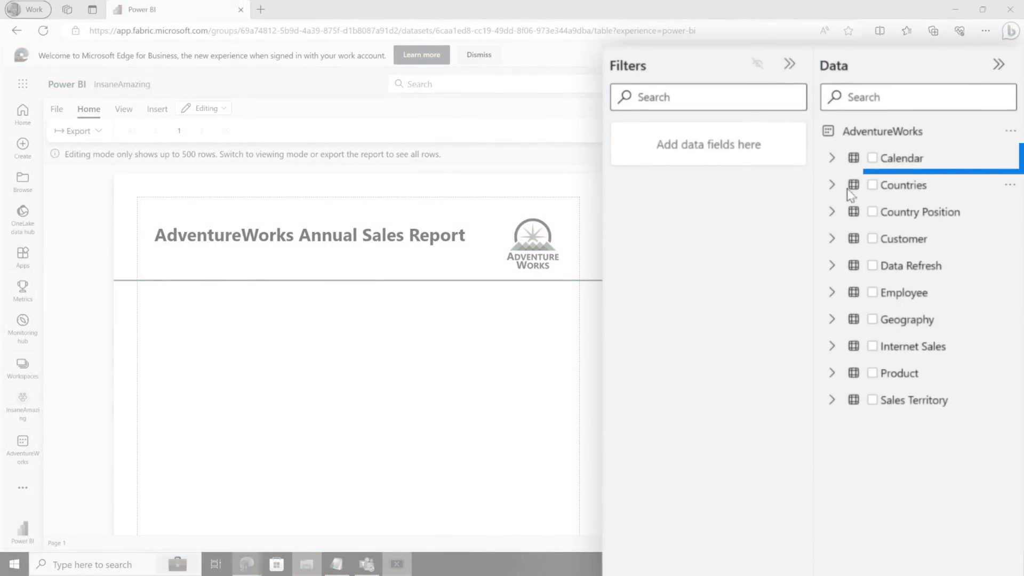
# - Add a Year filter from the Calendar table to the report
pyautogui.click(832, 158)
pyautogui.moveTo(850, 320); pyautogui.dragTo(864, 252)
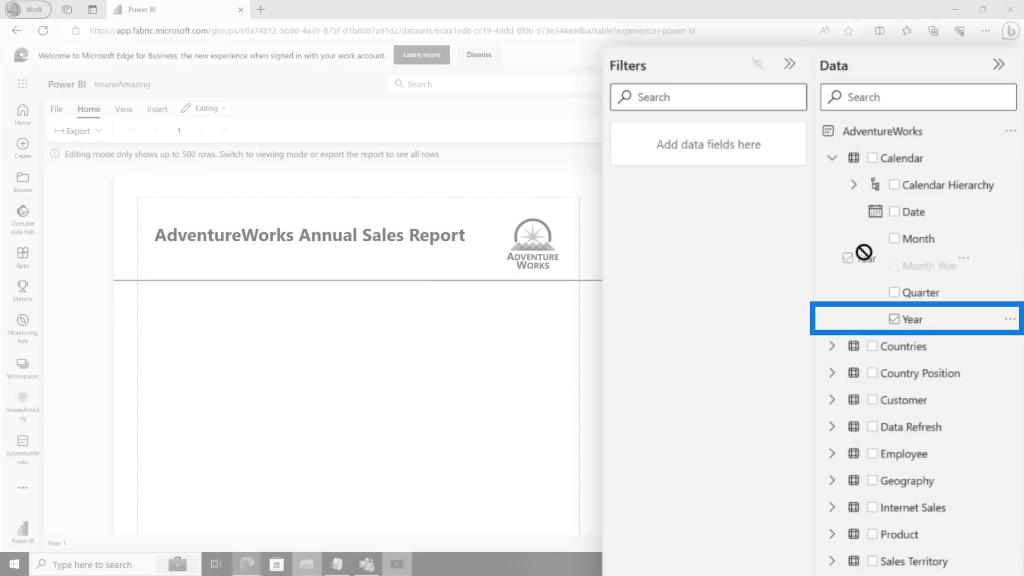
pyautogui.moveTo(718, 140); pyautogui.dragTo(718, 141)
pyautogui.scroll(-2, 678, 212)
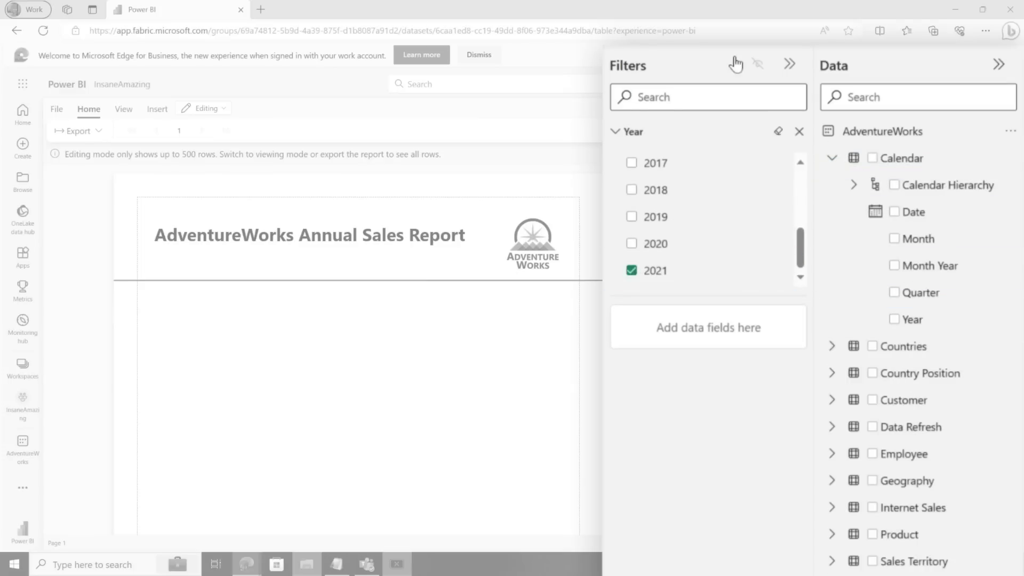
pyautogui.click(789, 65)
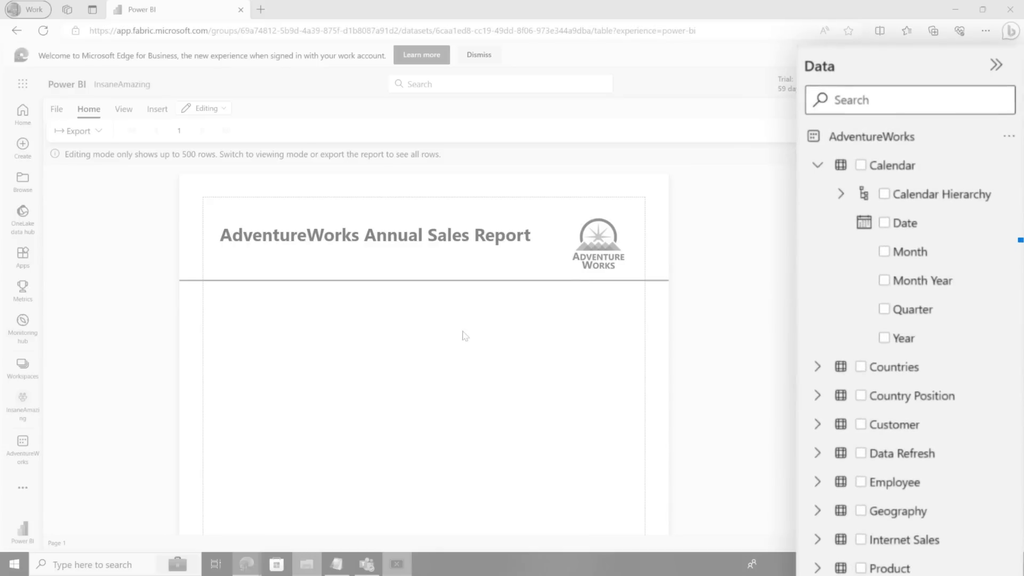
# - Add Calendar Month and Sales Territory Sales Country to the report table
pyautogui.click(884, 252)
pyautogui.scroll(-2, 818, 504)
pyautogui.click(817, 542)
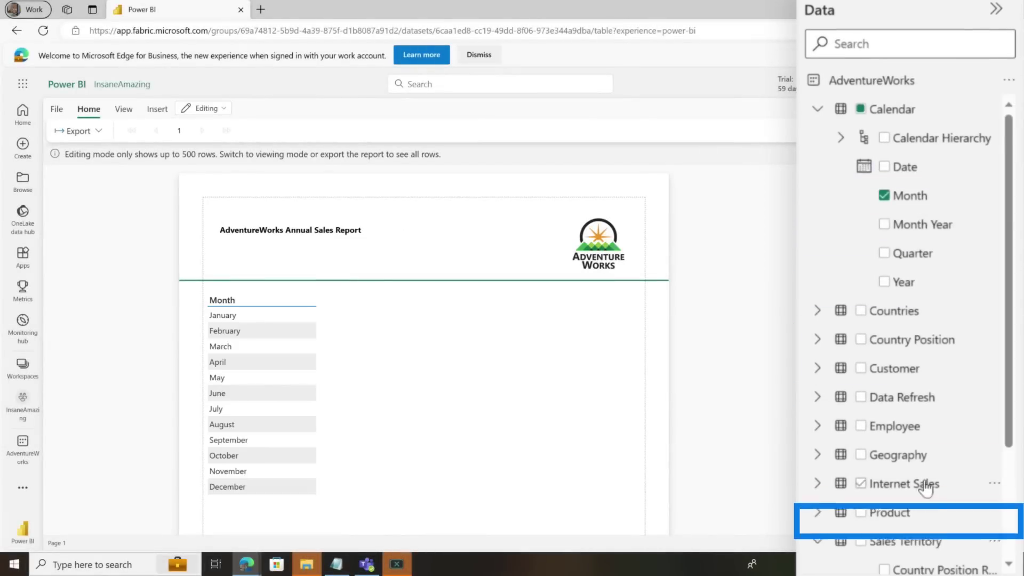
pyautogui.scroll(-3, 921, 482)
pyautogui.click(909, 530)
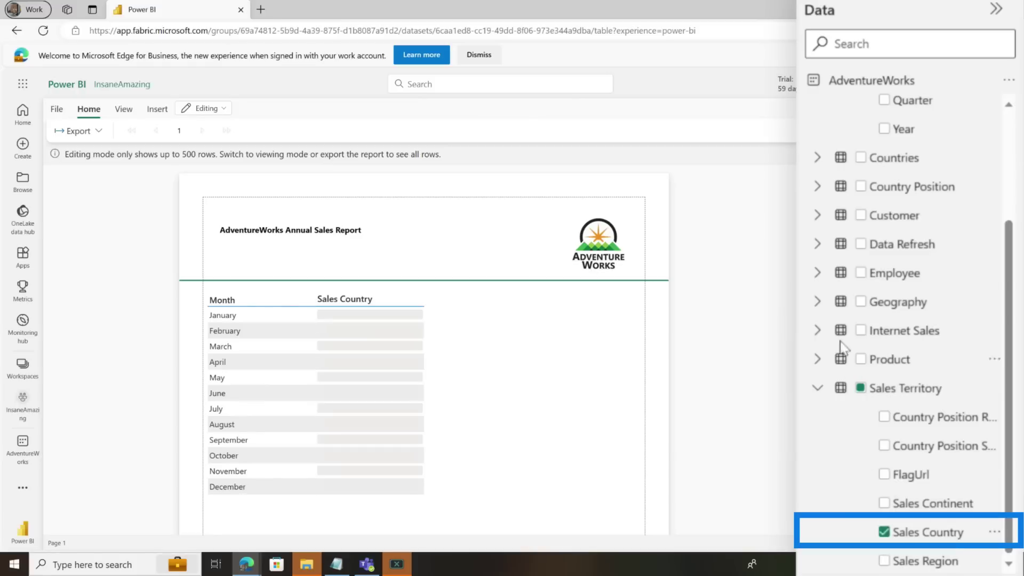
pyautogui.scroll(3, 853, 363)
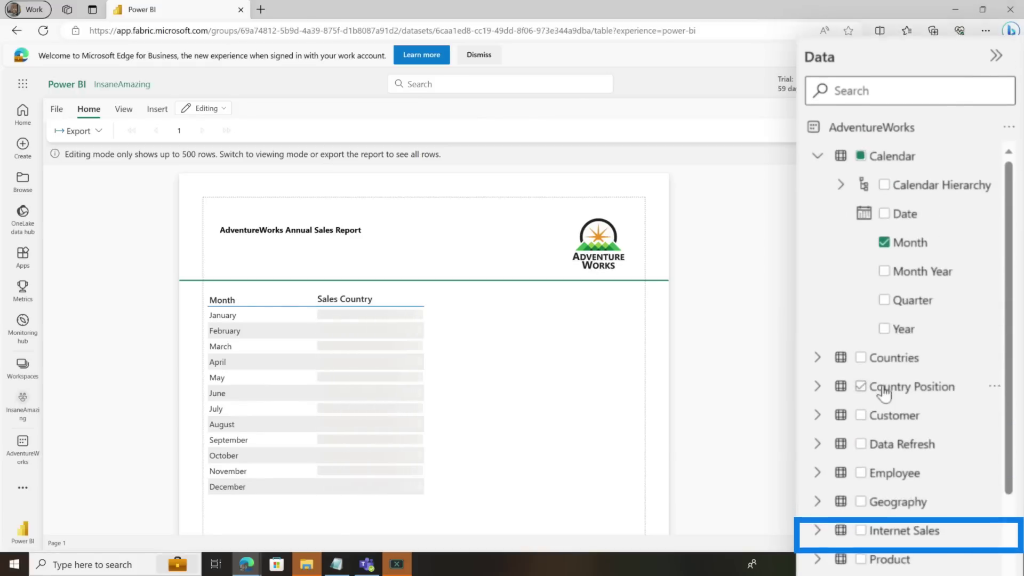
pyautogui.click(816, 167)
pyautogui.click(817, 425)
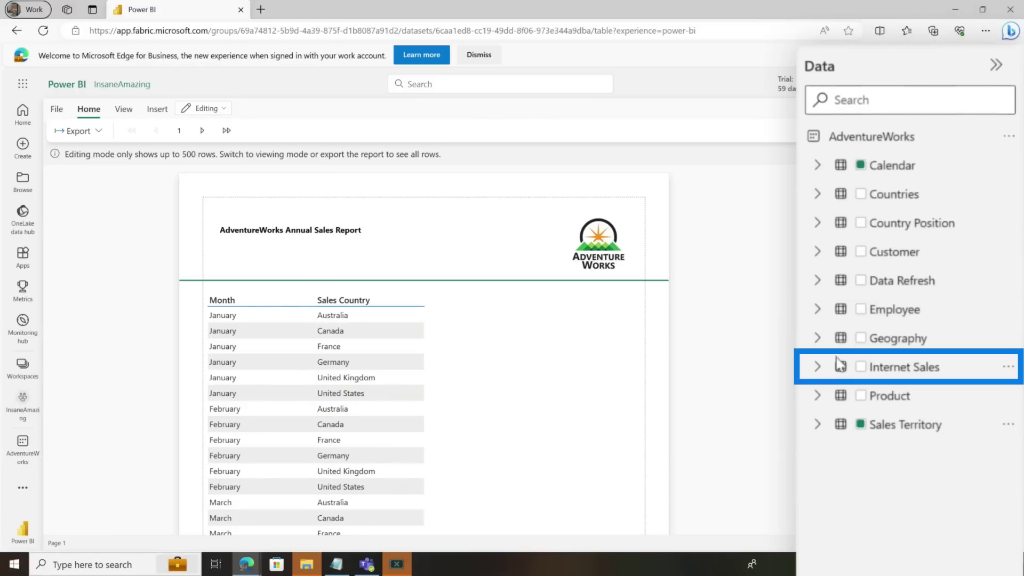
# - Add Internet Sales Total Sales Amount and Order Quantity columns to the table
pyautogui.click(812, 367)
pyautogui.scroll(-5, 854, 366)
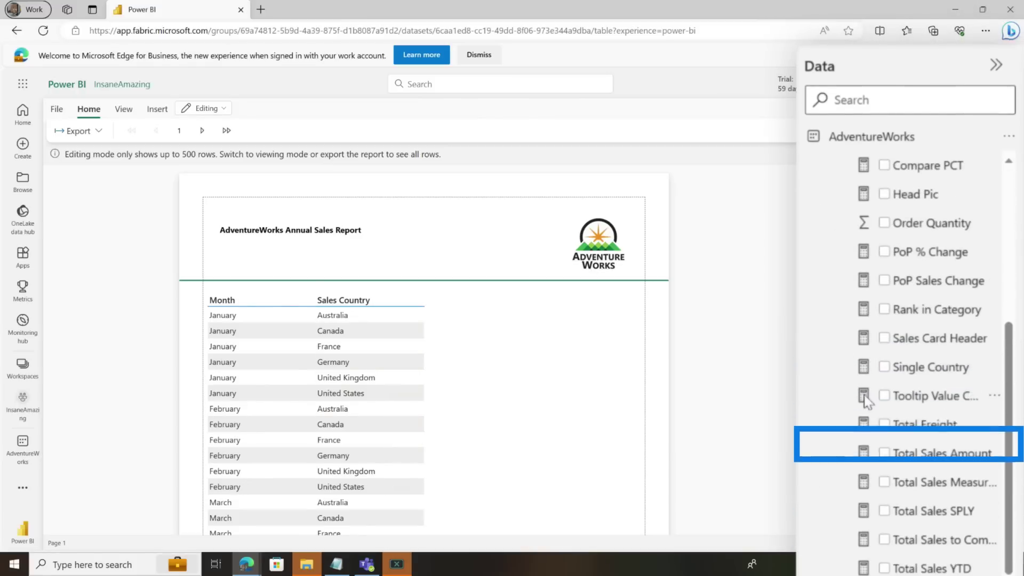
pyautogui.click(883, 454)
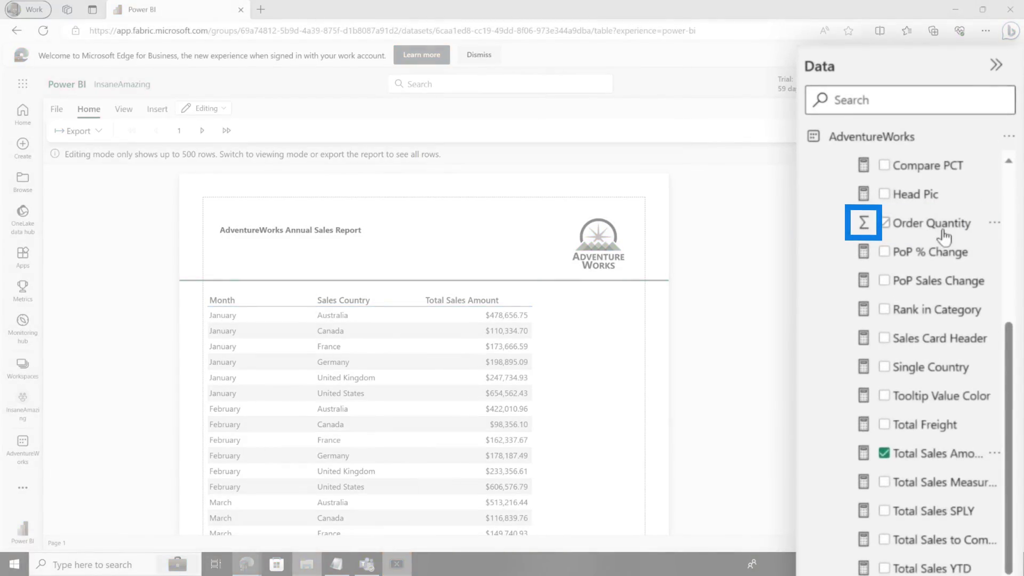
pyautogui.click(884, 224)
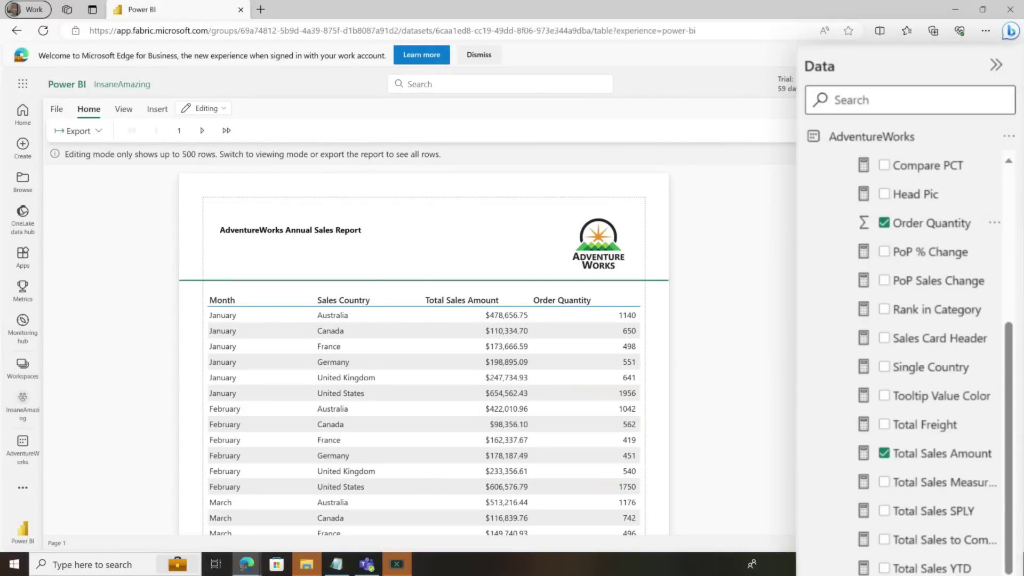
pyautogui.click(986, 127)
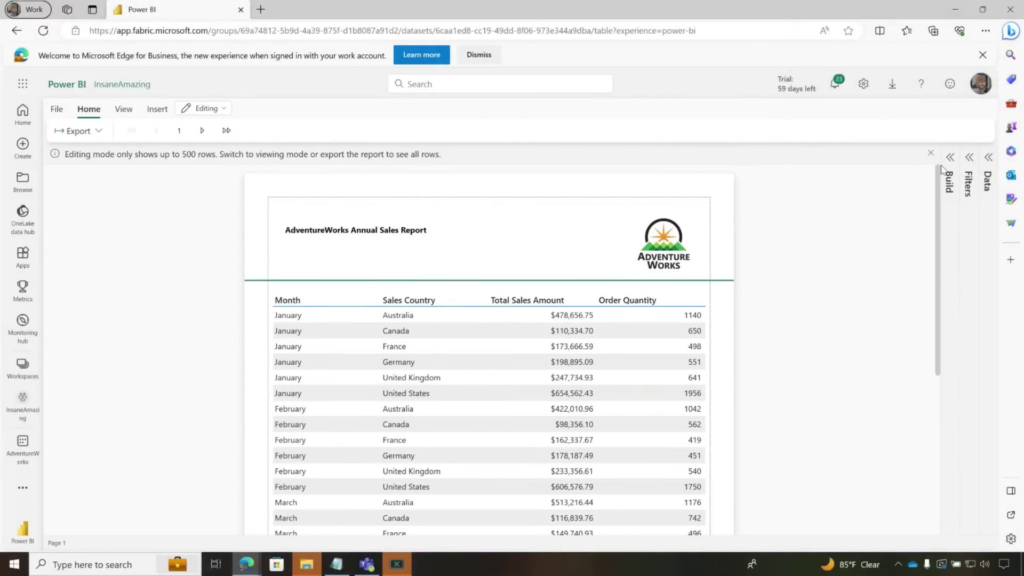
# - Sum Order Quantity, show totals for Total Sales Amount, and turn on the table's totals row
pyautogui.click(949, 160)
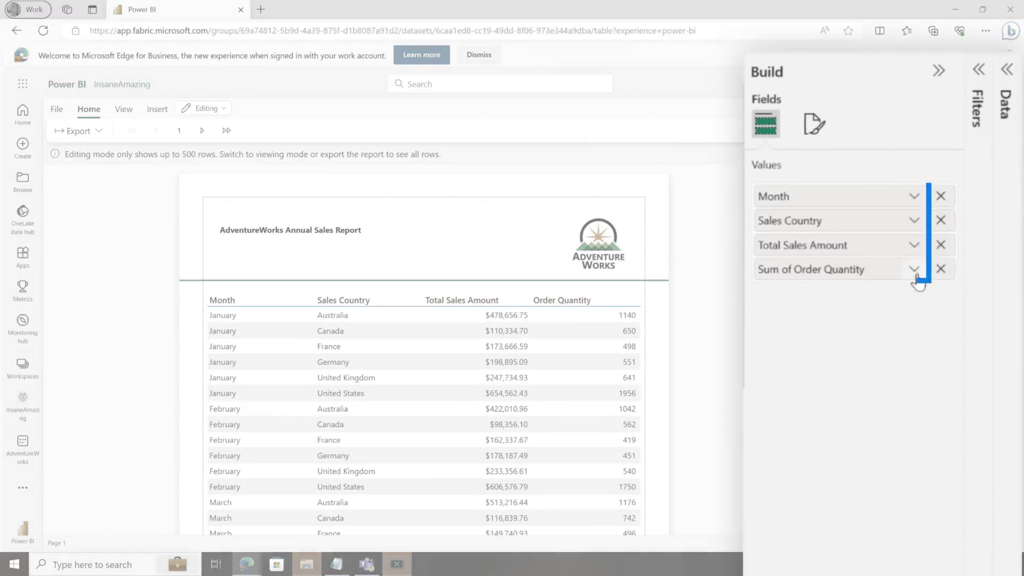
pyautogui.click(917, 224)
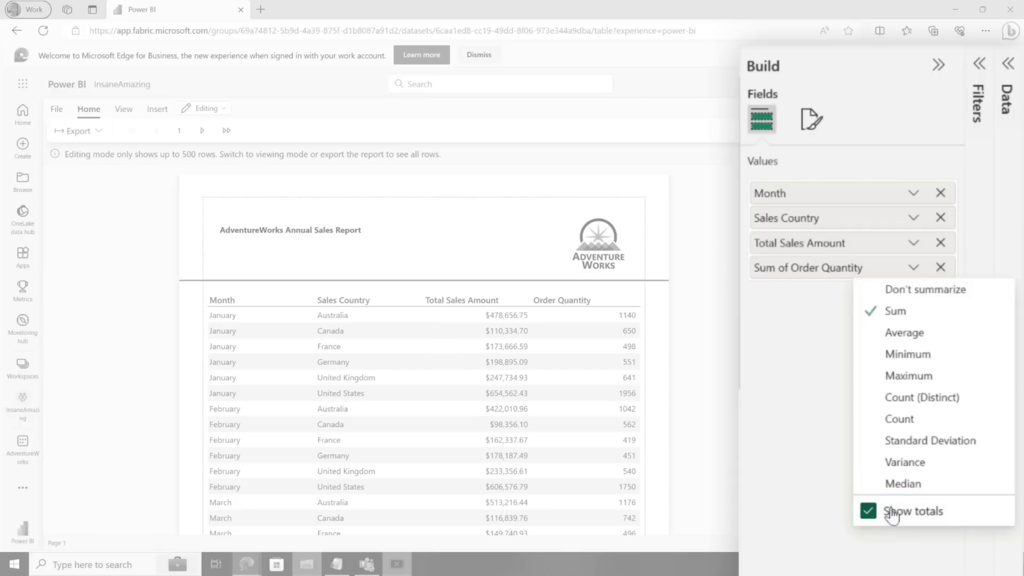
pyautogui.click(822, 332)
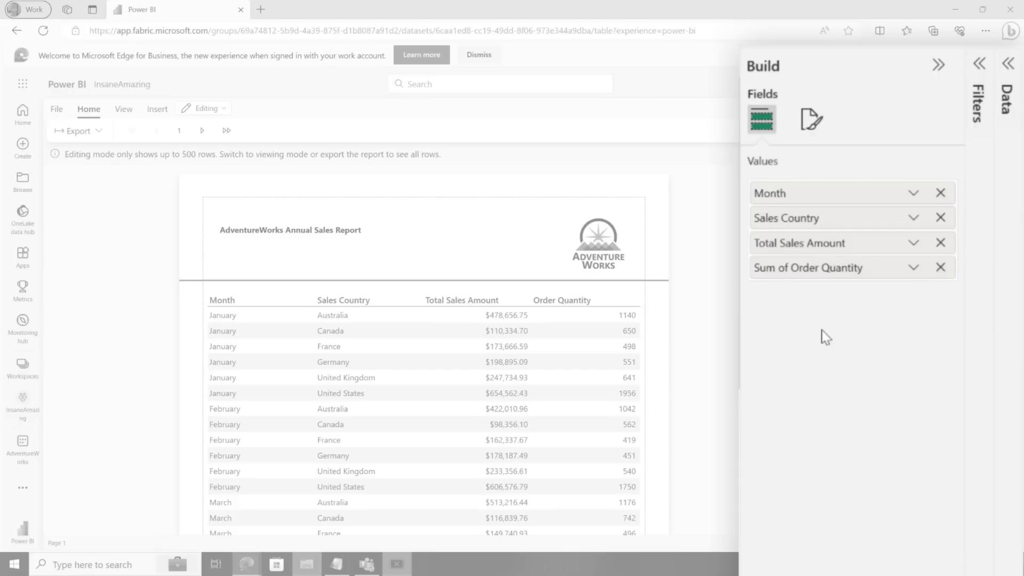
pyautogui.click(913, 247)
pyautogui.click(912, 247)
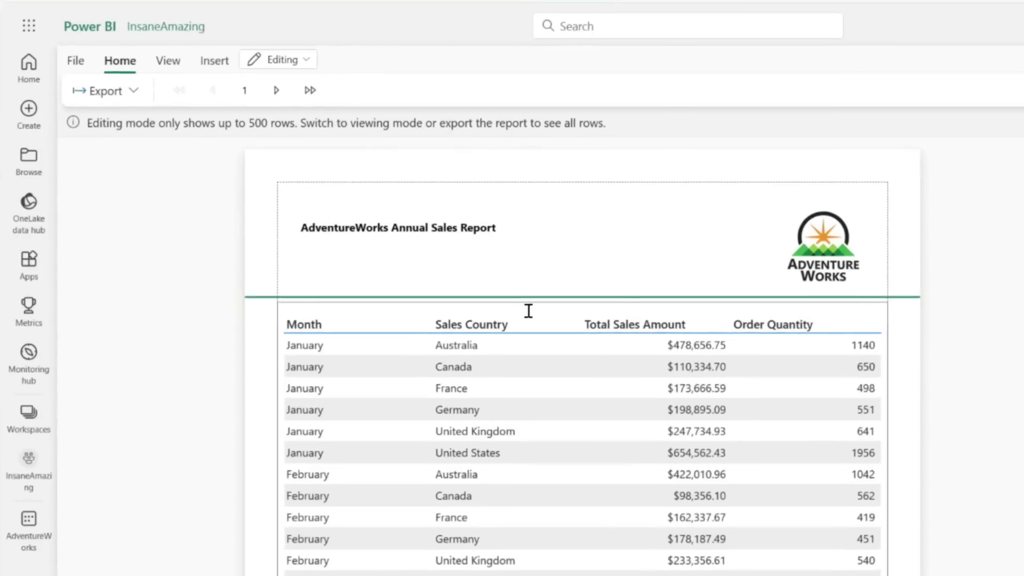
pyautogui.click(403, 295)
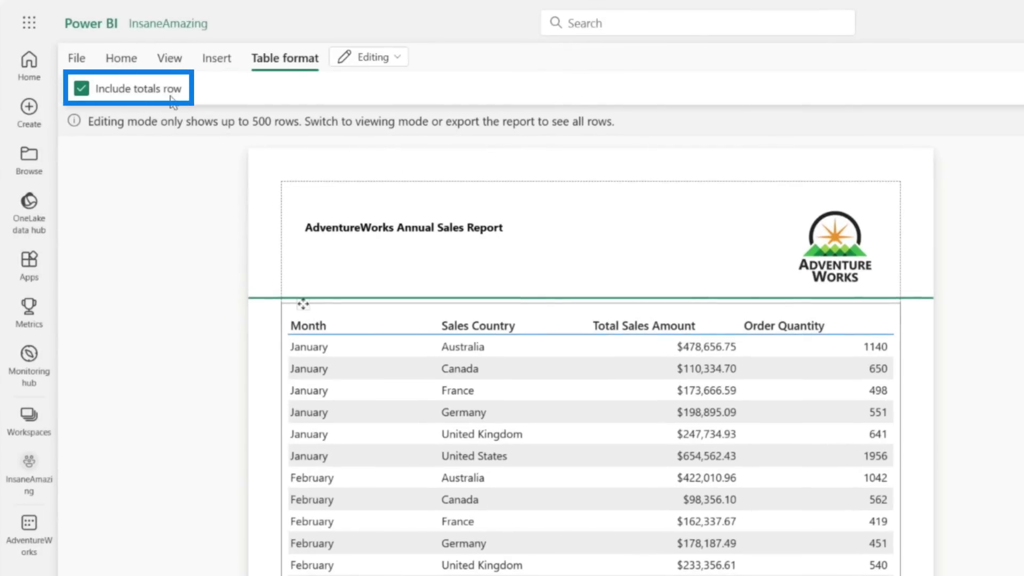
pyautogui.click(599, 235)
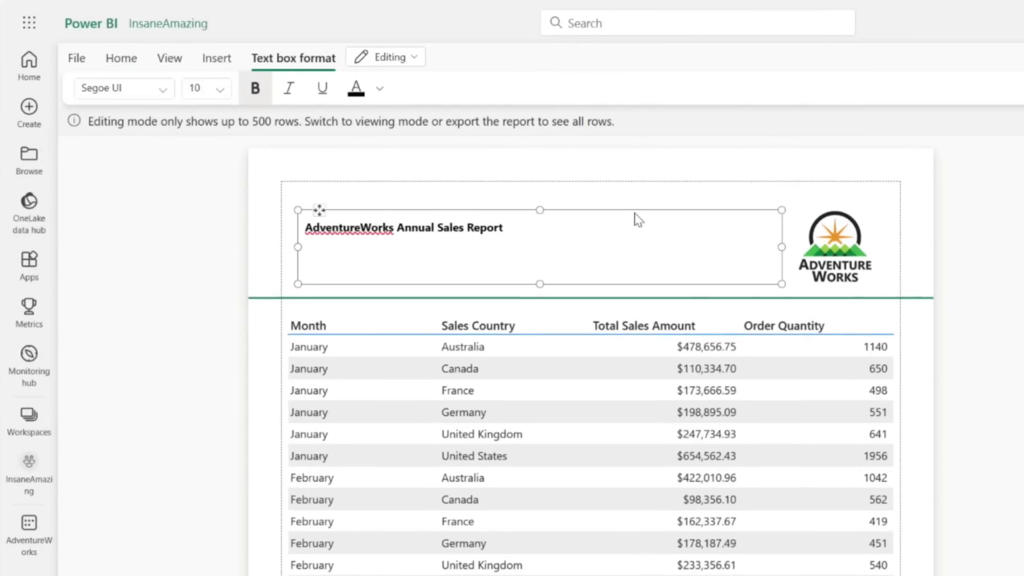
# - Change the report title's font size to 22 pt, after trying 24 pt
pyautogui.press('Escape')
pyautogui.click(643, 219)
pyautogui.click(774, 287)
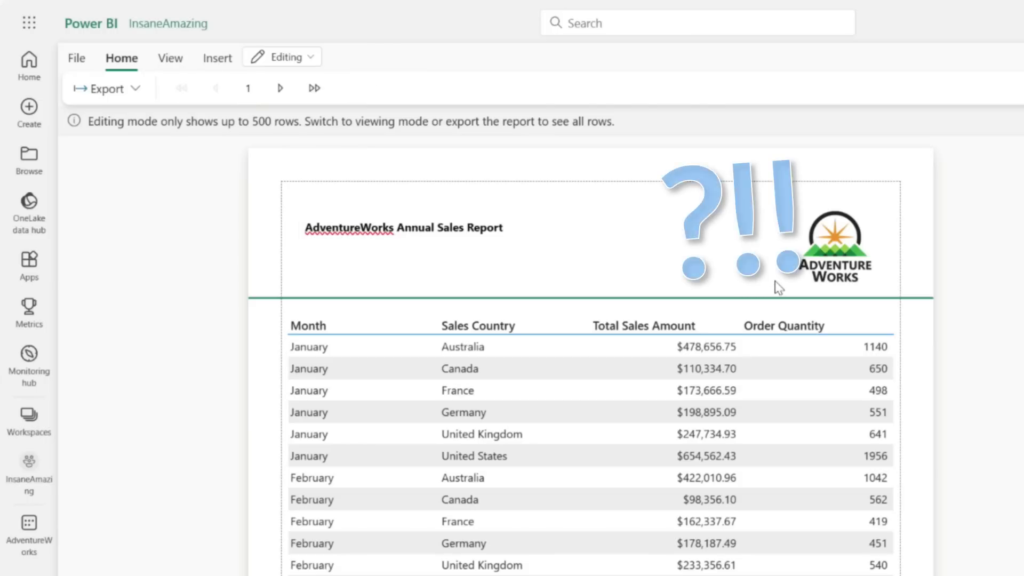
pyautogui.click(776, 281)
pyautogui.click(217, 90)
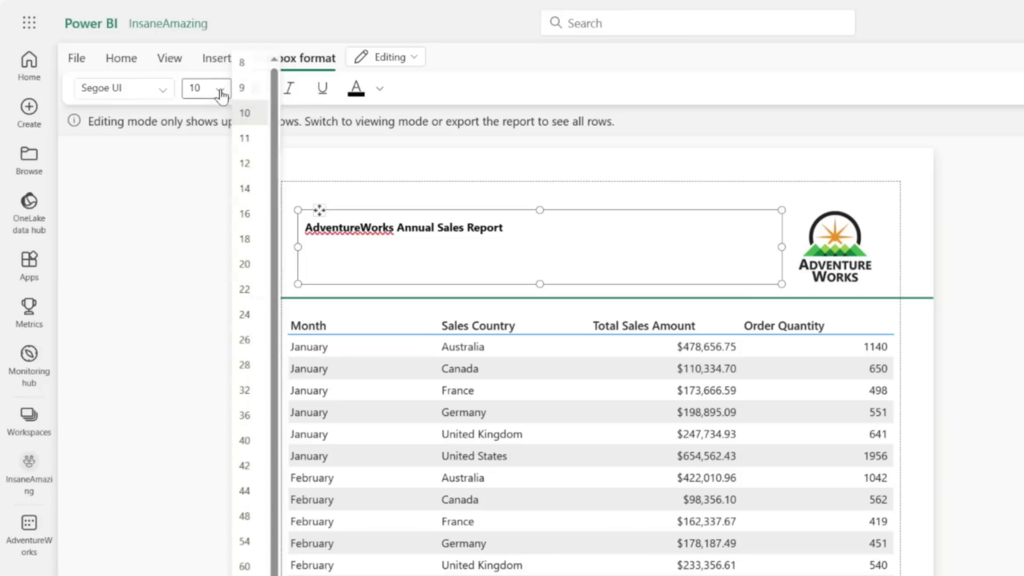
pyautogui.click(246, 315)
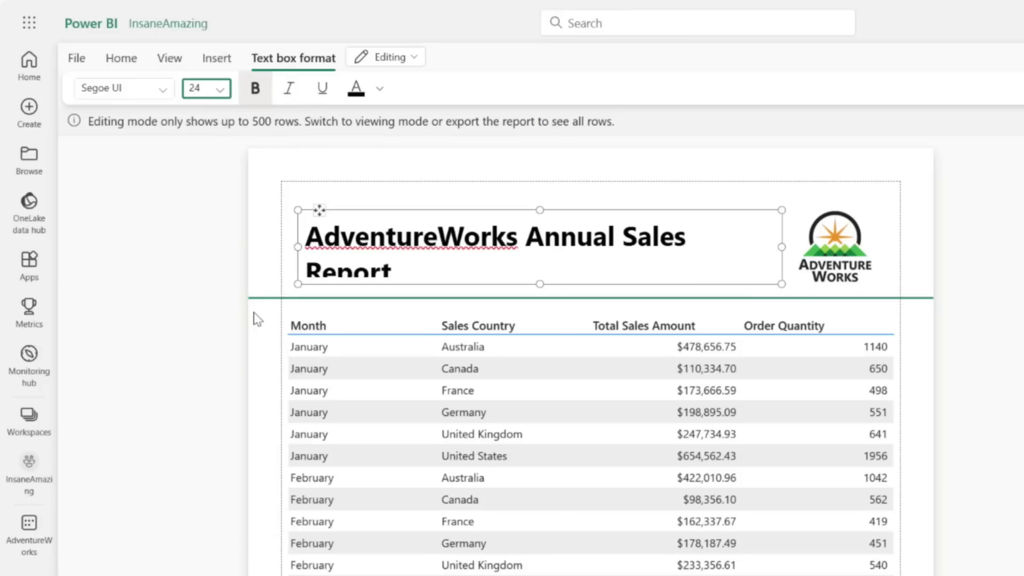
pyautogui.click(223, 91)
pyautogui.click(251, 288)
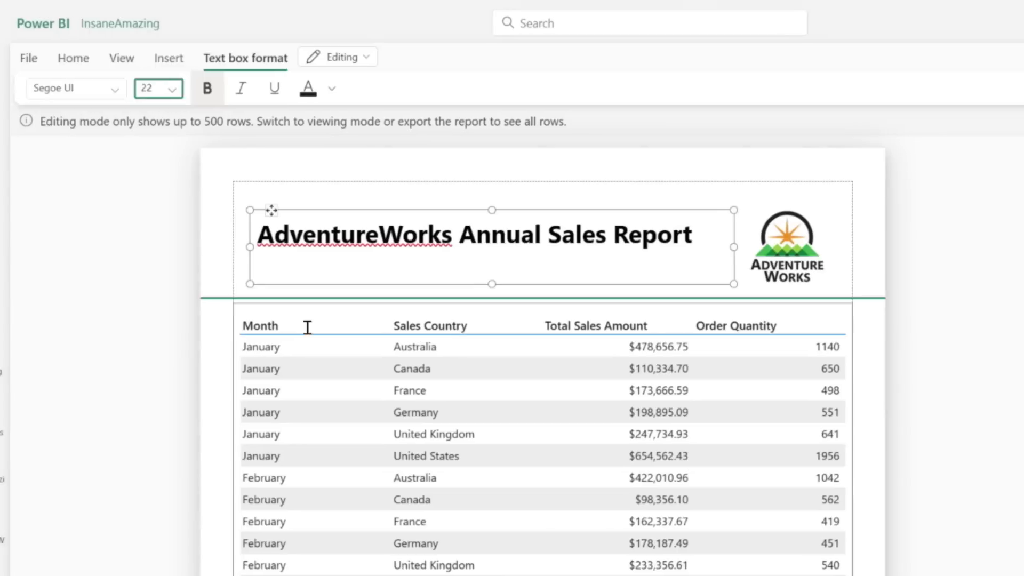
pyautogui.click(362, 322)
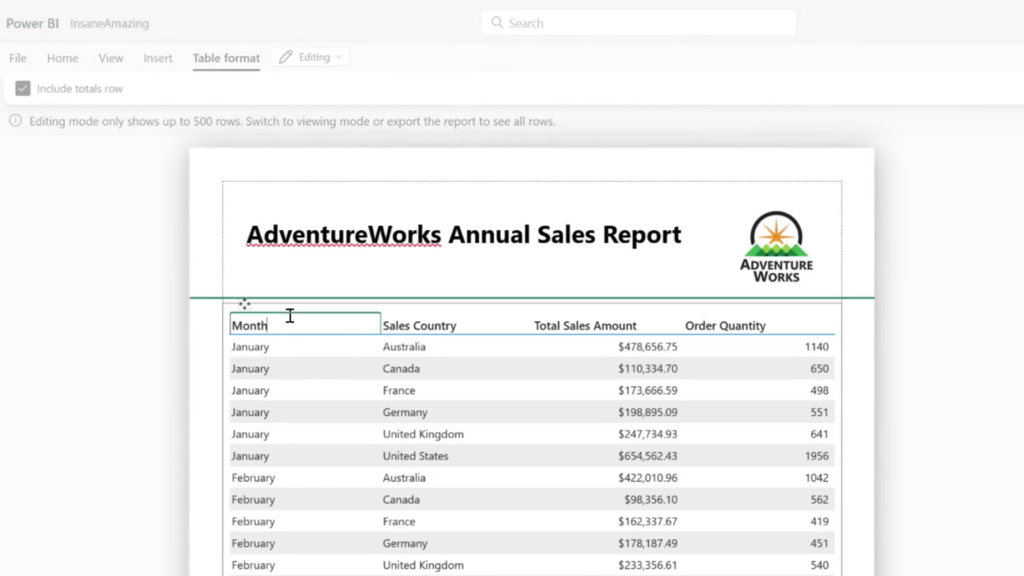
# - Narrow the Month, Country, Sales Amount and Order Qty columns into a compact table
pyautogui.moveTo(377, 325); pyautogui.dragTo(320, 320)
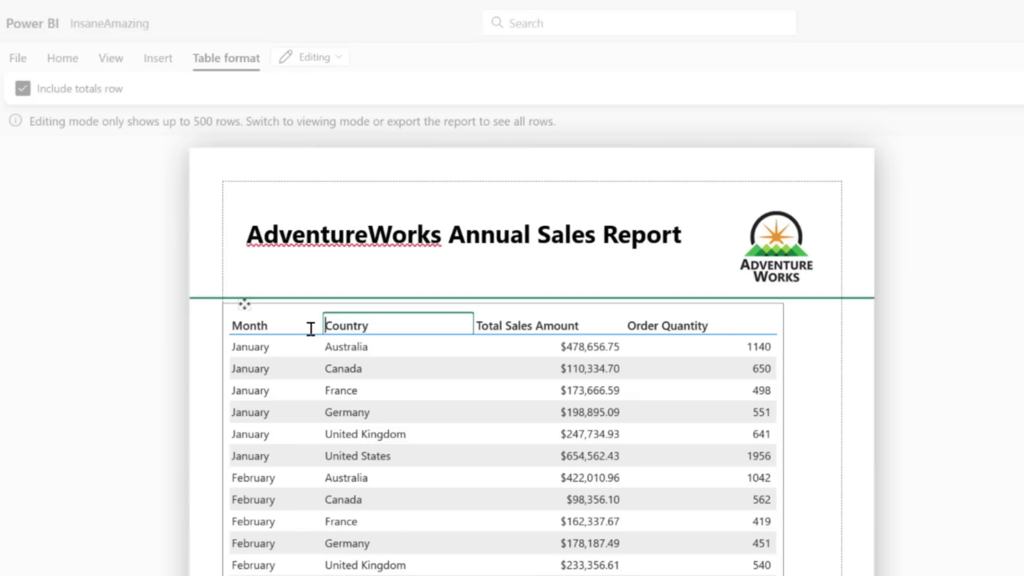
pyautogui.moveTo(411, 322); pyautogui.dragTo(430, 325)
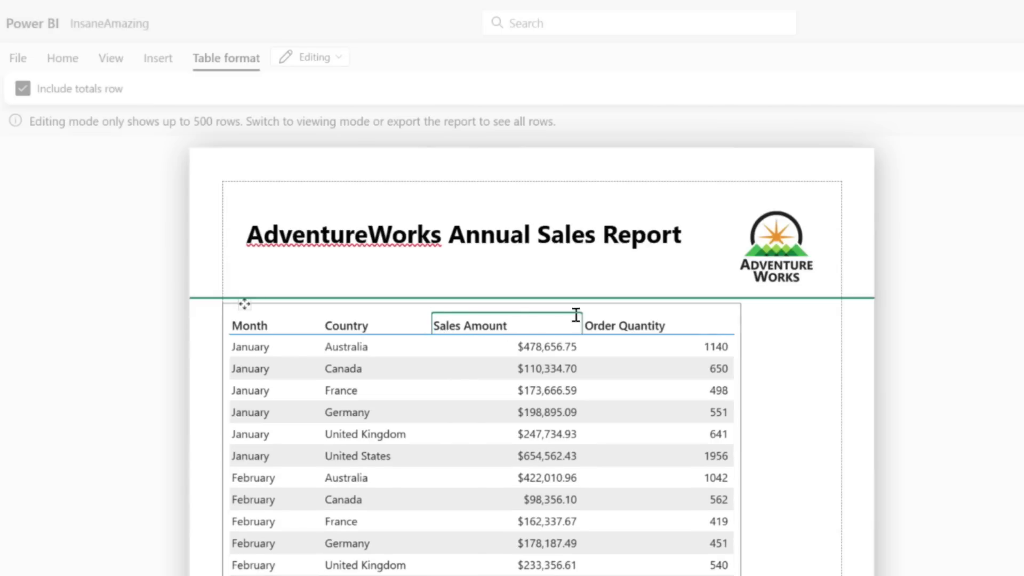
pyautogui.moveTo(581, 324); pyautogui.dragTo(517, 324)
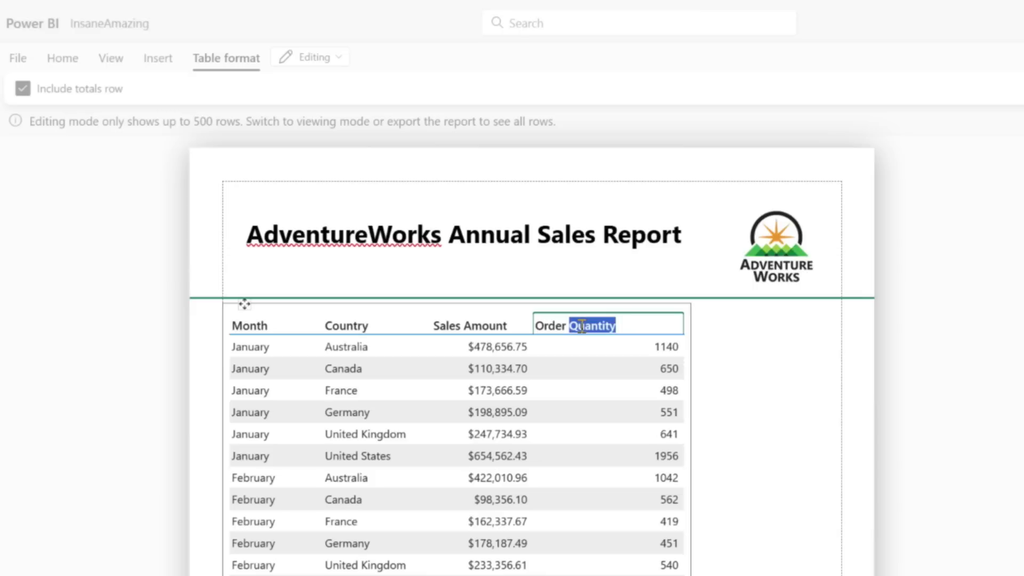
pyautogui.moveTo(681, 322); pyautogui.dragTo(615, 323)
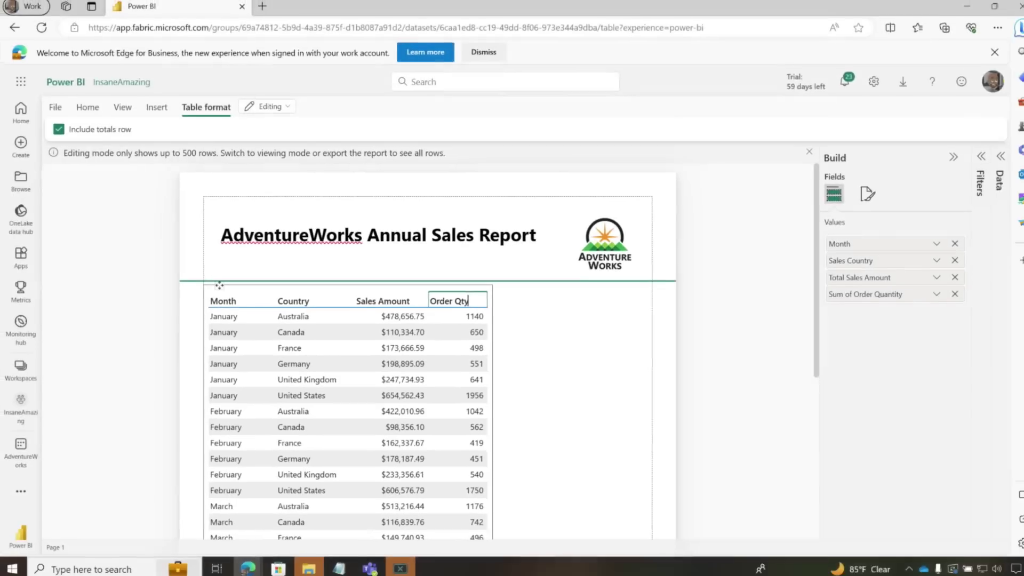
pyautogui.click(989, 160)
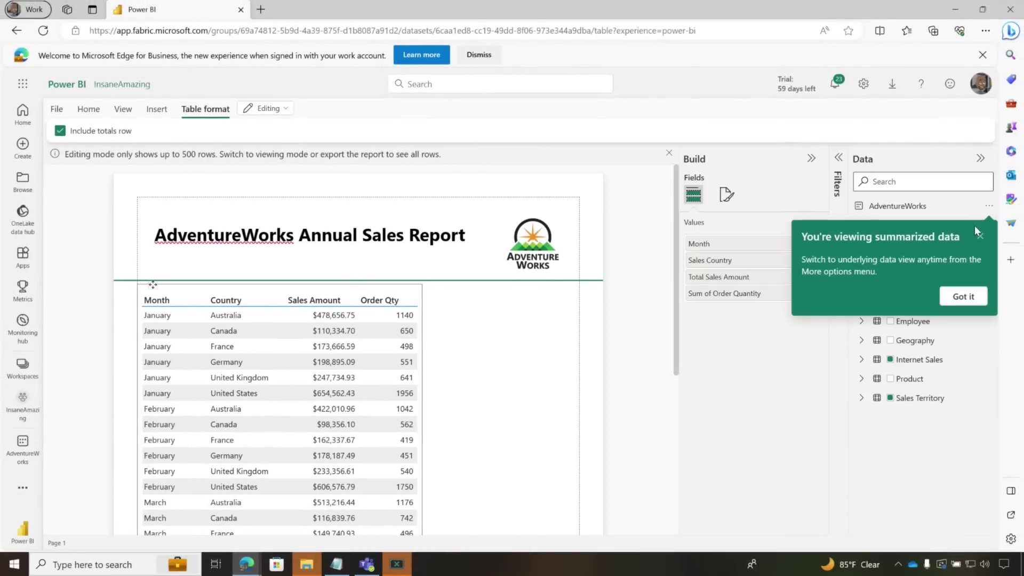
# - Add the Internet Sales Total Sales SPLY measure as a table column and nudge the table right
pyautogui.click(979, 236)
pyautogui.click(861, 362)
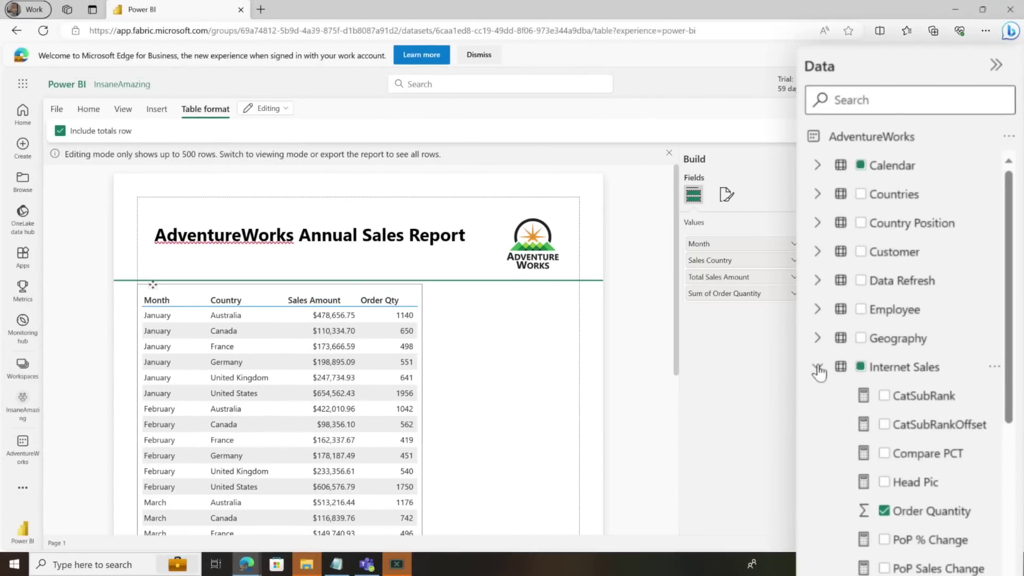
pyautogui.scroll(-5, 900, 442)
pyautogui.click(884, 510)
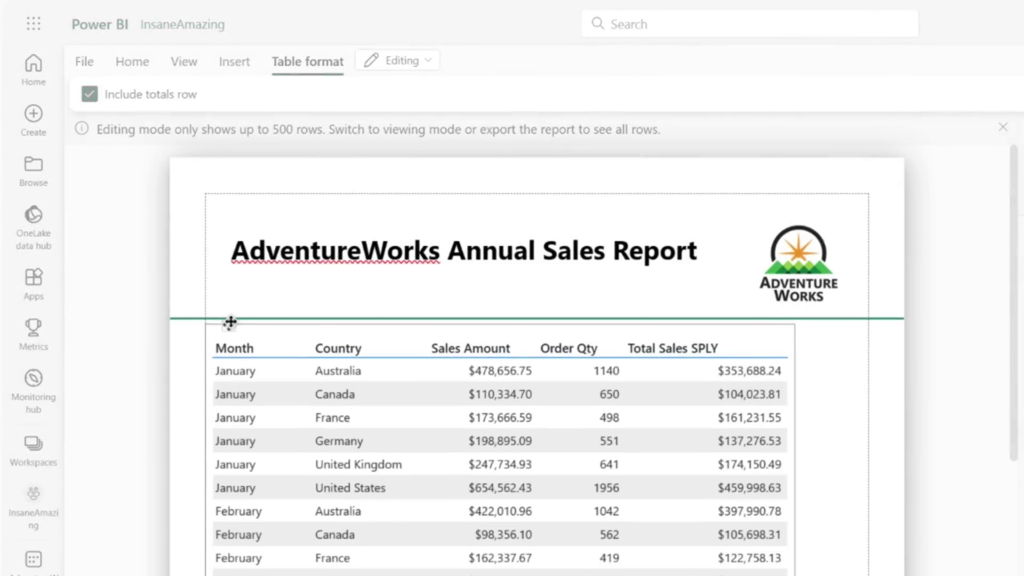
pyautogui.moveTo(230, 321); pyautogui.dragTo(265, 322)
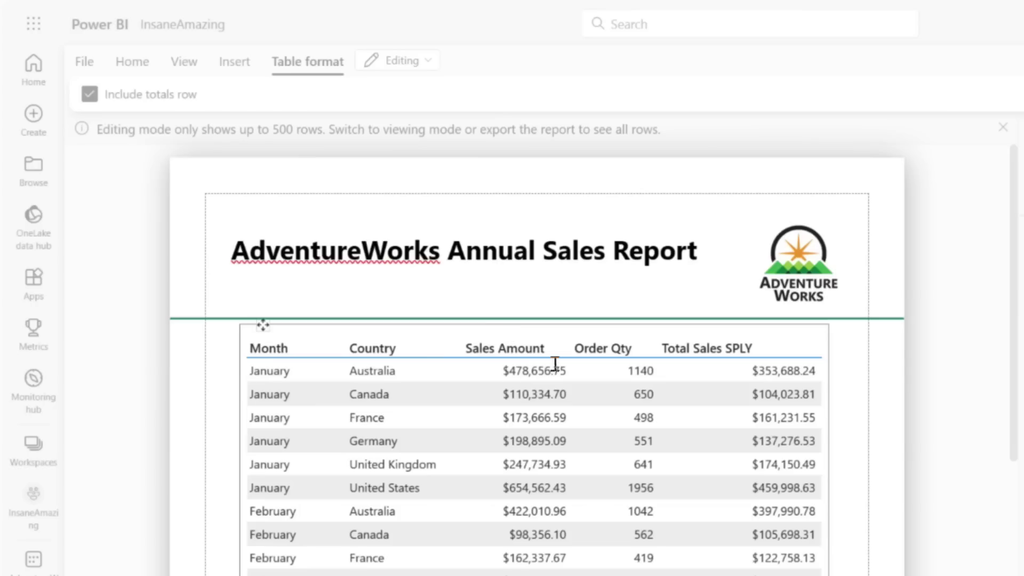
pyautogui.click(89, 94)
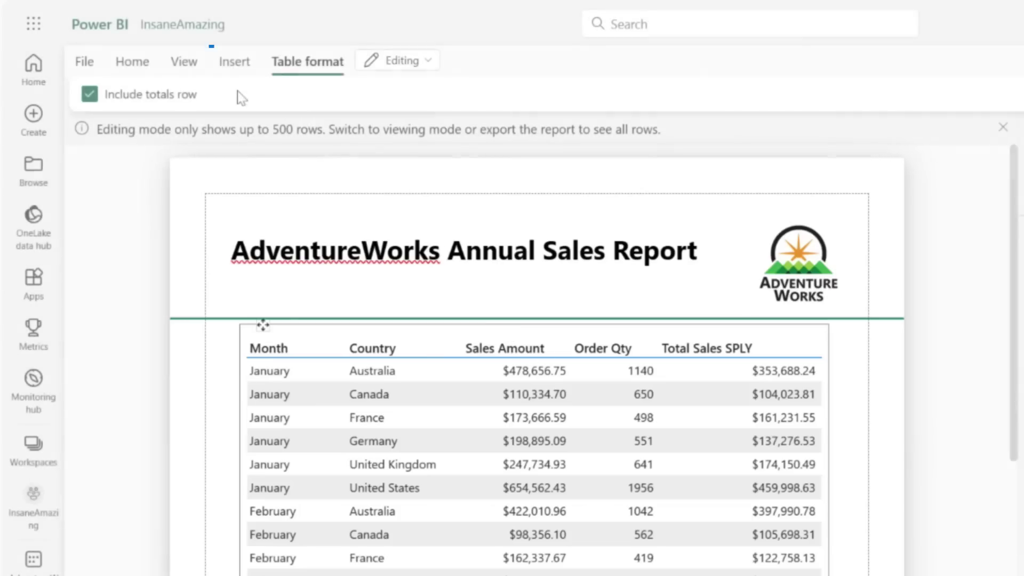
# - Check the Diagnostics figures: 121 ms retrieval, 37 rows, 164 ms processing, 67 ms rendering
pyautogui.click(195, 65)
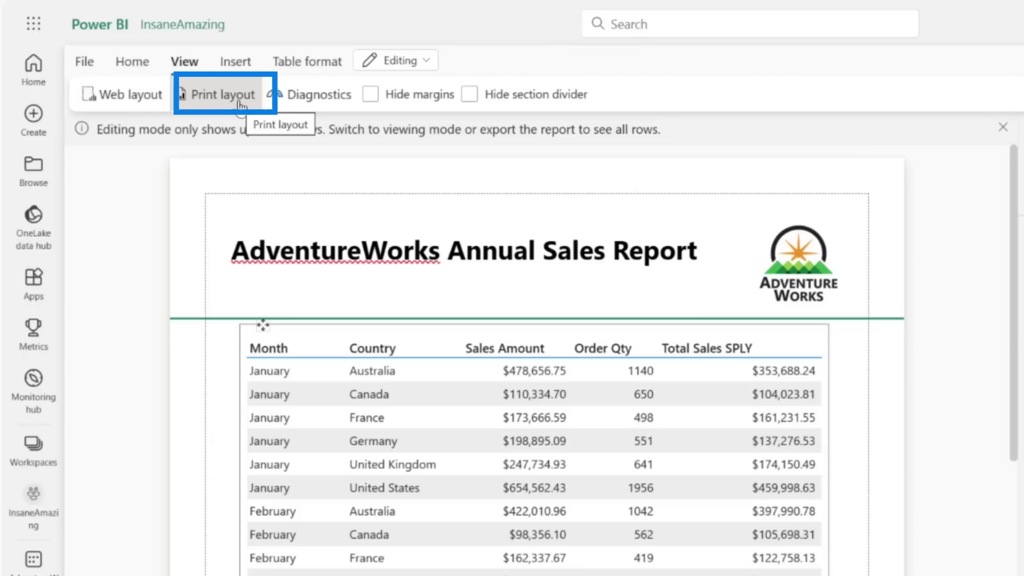
pyautogui.click(319, 94)
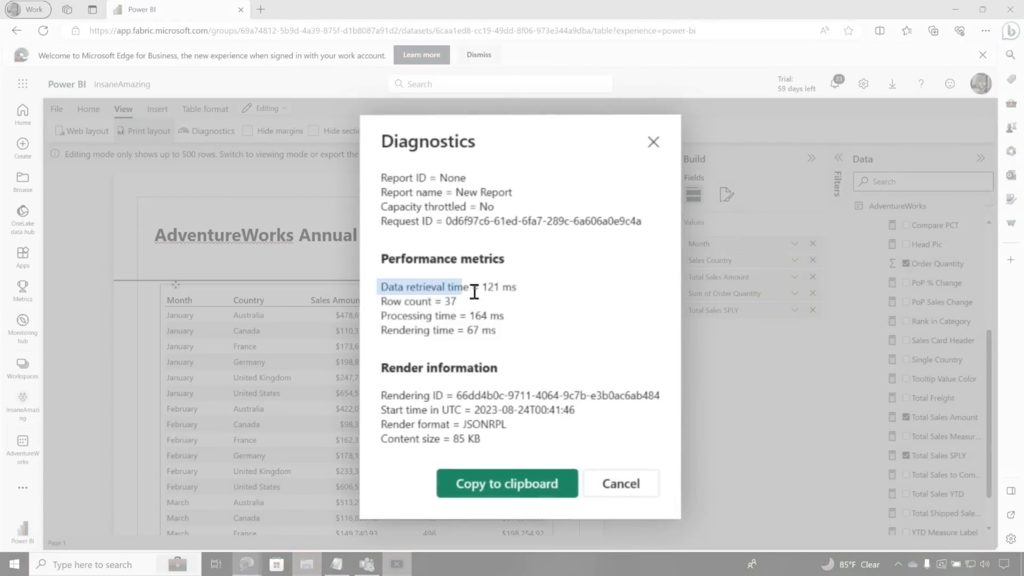
pyautogui.moveTo(474, 292); pyautogui.dragTo(520, 291)
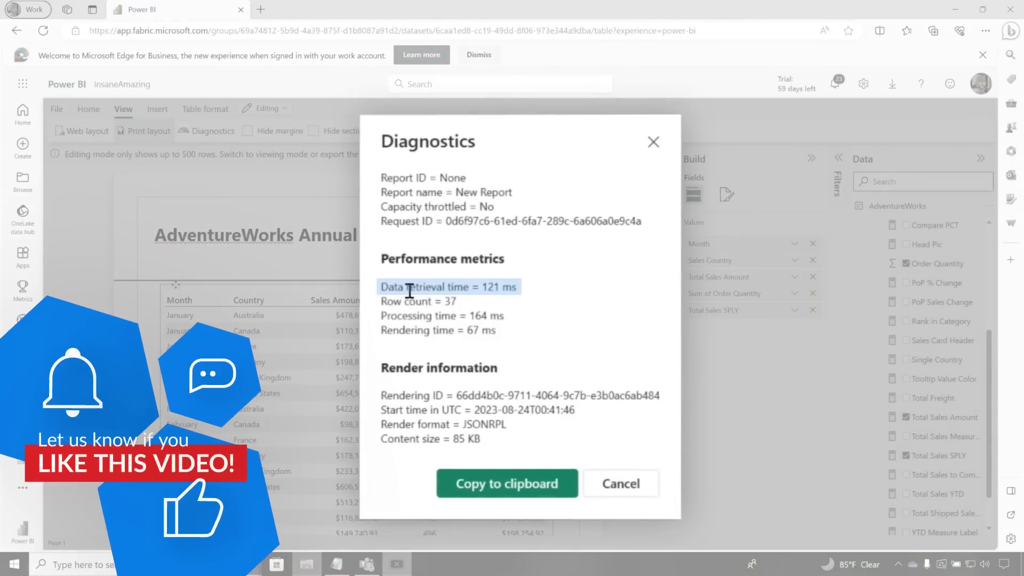
pyautogui.moveTo(444, 301); pyautogui.dragTo(454, 331)
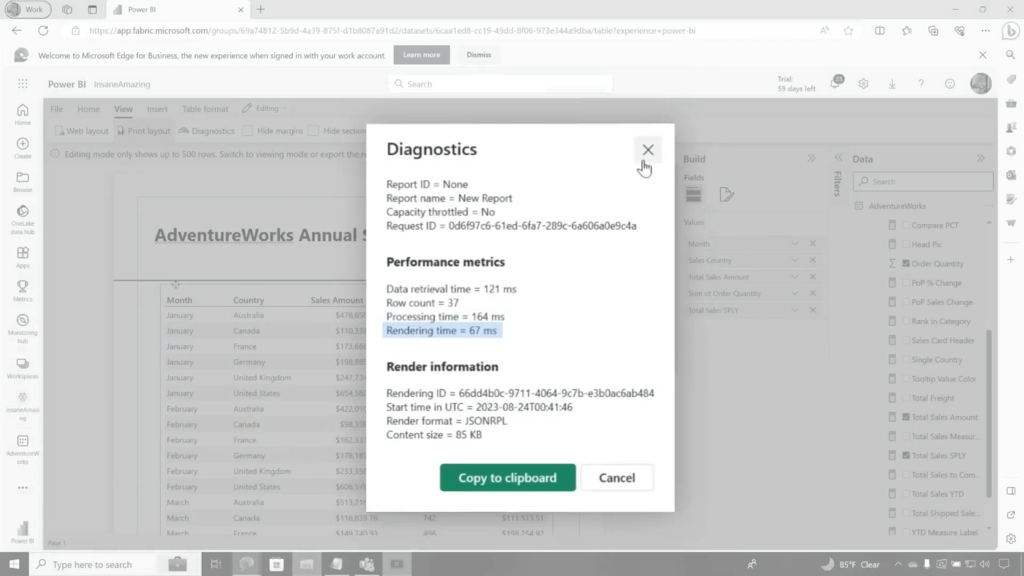
pyautogui.click(652, 143)
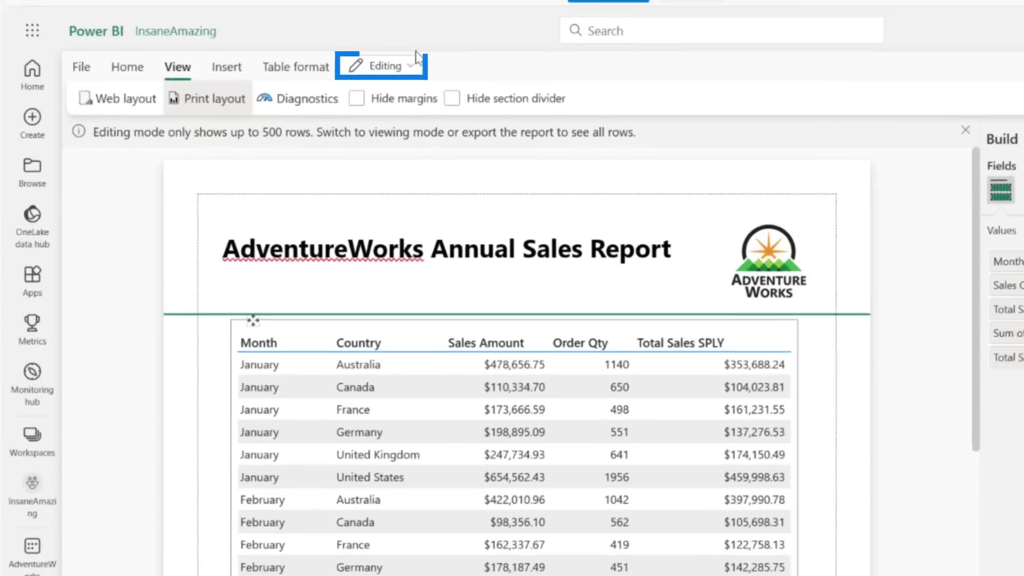
# - Switch to viewing mode, saving the report as 'Annual Sales' and replacing the existing one
pyautogui.click(410, 65)
pyautogui.click(386, 92)
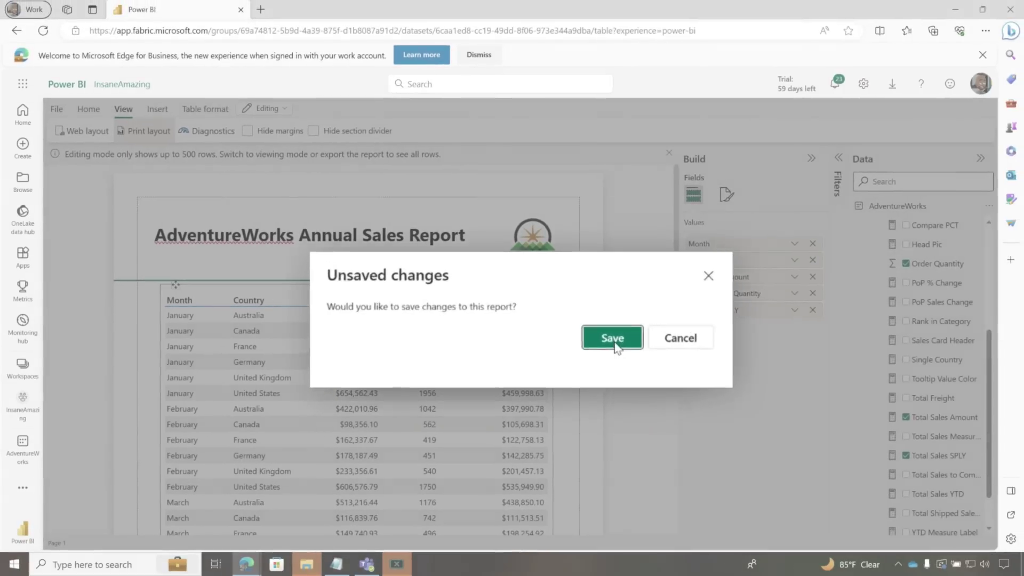
pyautogui.click(646, 349)
pyautogui.click(542, 286)
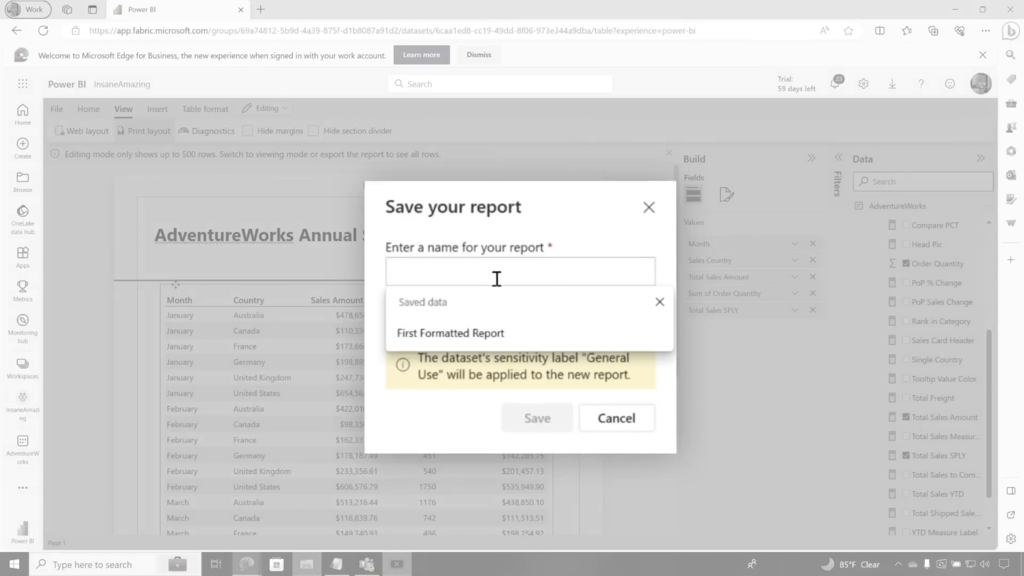
pyautogui.write('Annual Sales')
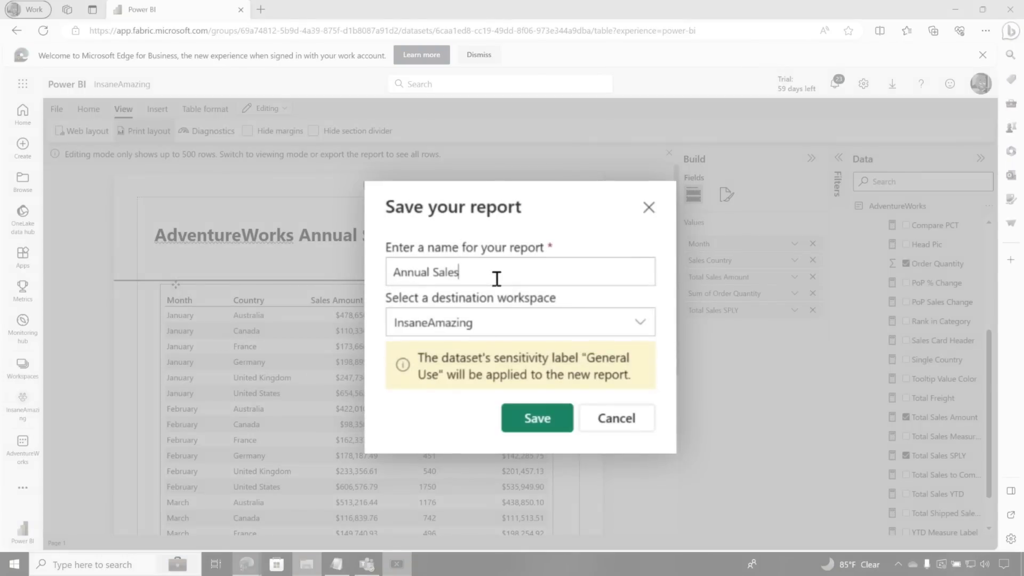
pyautogui.click(567, 415)
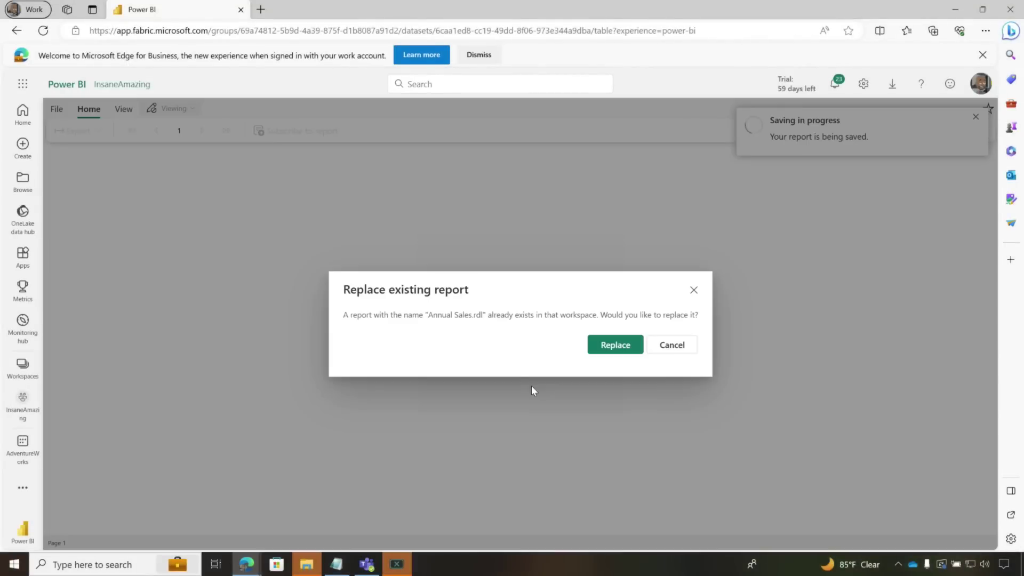
pyautogui.click(630, 357)
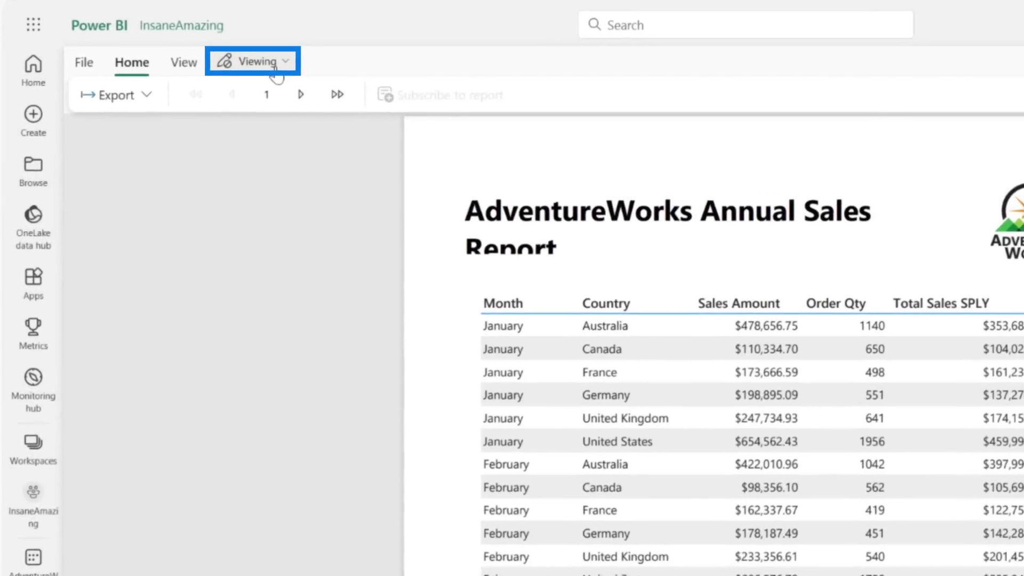
pyautogui.click(176, 109)
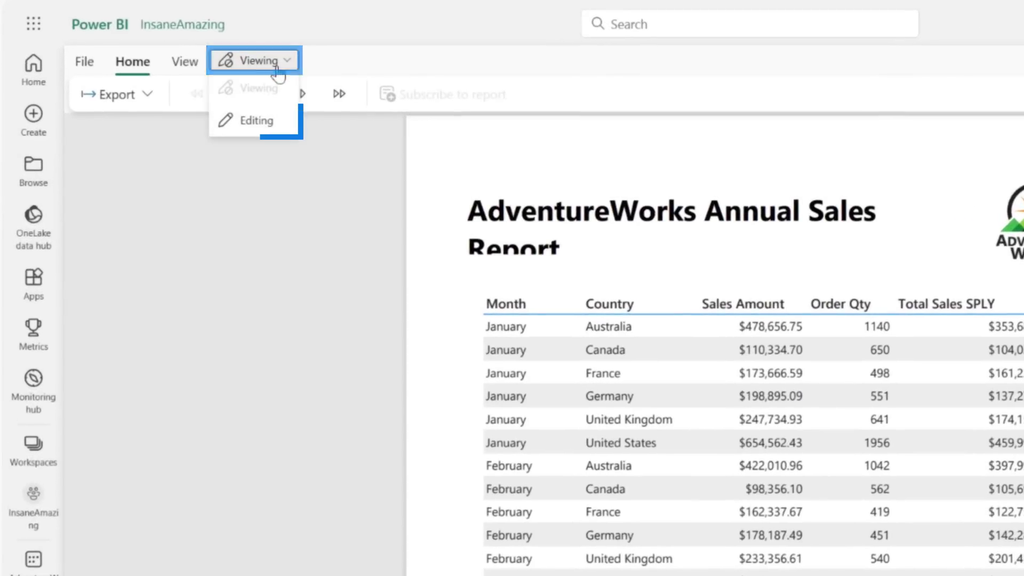
# - Switch the report to Editing, export it as PDF, and open the downloaded Annual Sales (1).pdf
pyautogui.click(256, 122)
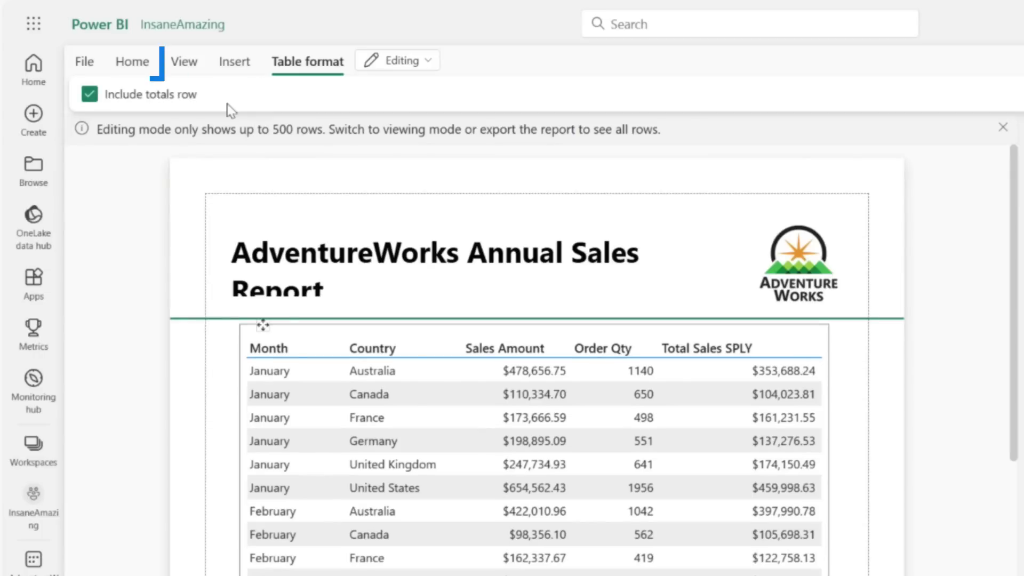
pyautogui.click(144, 66)
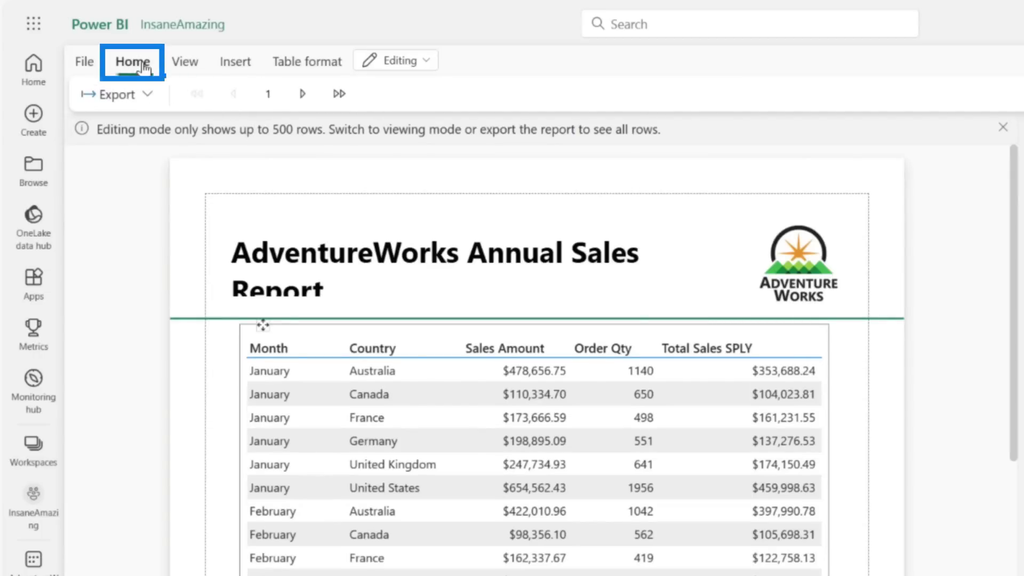
pyautogui.click(149, 94)
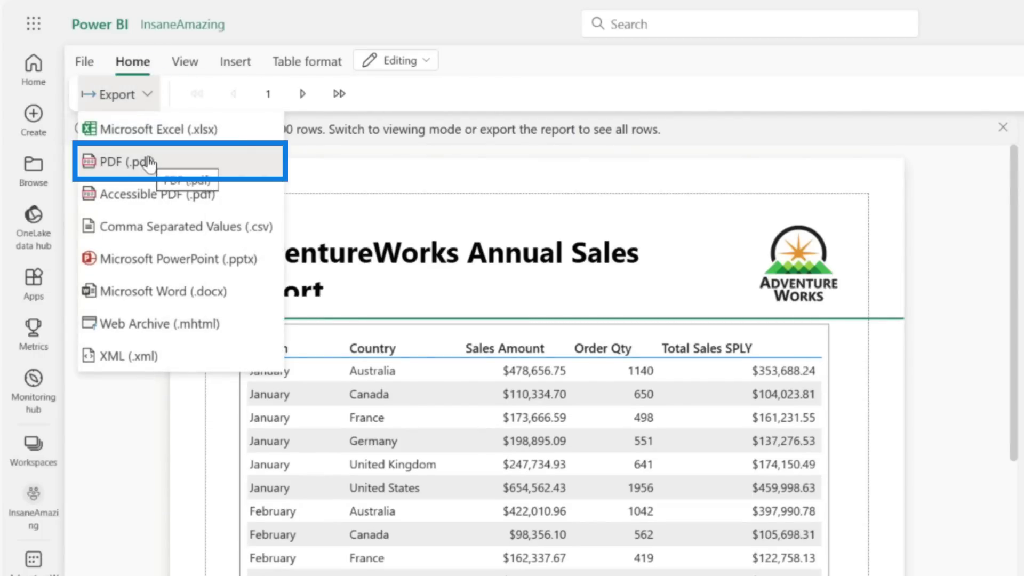
pyautogui.click(149, 162)
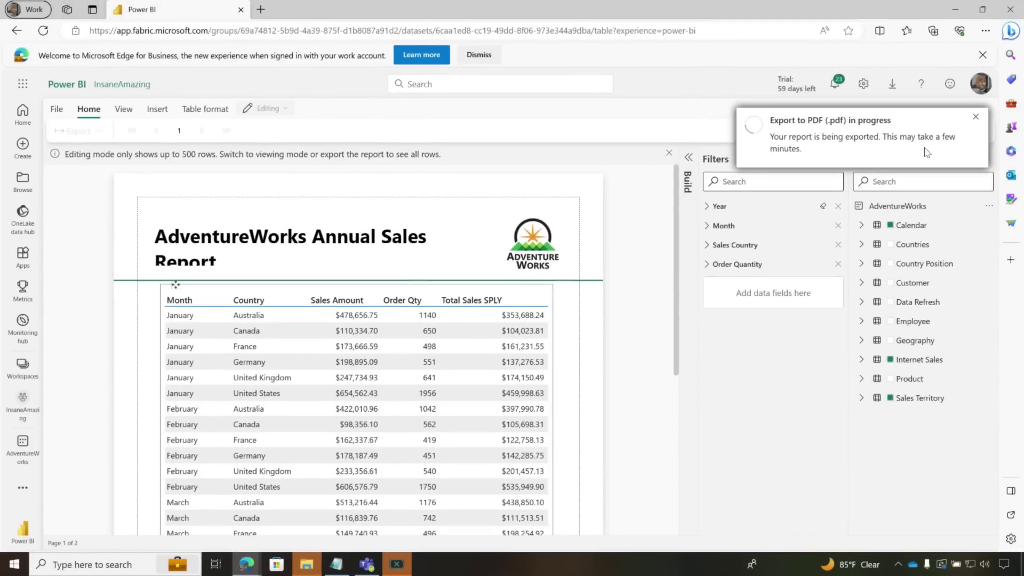
pyautogui.click(803, 95)
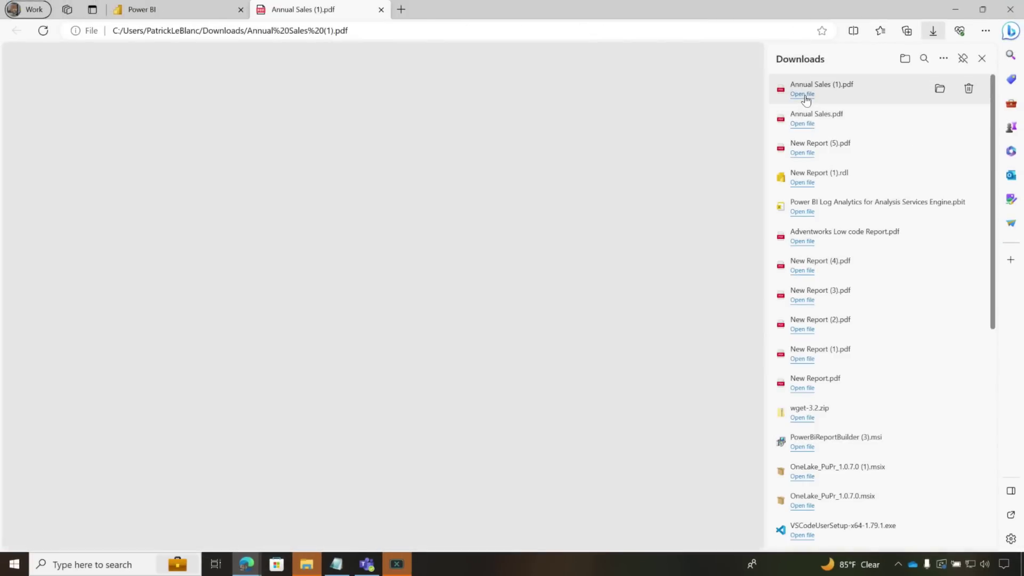